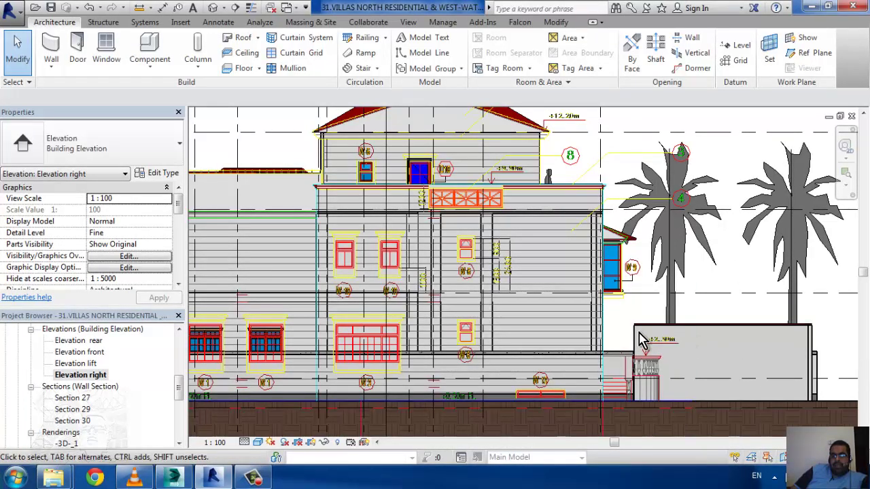
- Select the low 250mm masonry wall in the right elevation and enter Edit Profile mode
{"action": "left_click", "coordinate": [700, 364]}
{"action": "scroll", "coordinate": [781, 393], "scroll_direction": "up", "scroll_amount": 2}
{"action": "scroll", "coordinate": [781, 393], "scroll_direction": "up", "scroll_amount": 1}
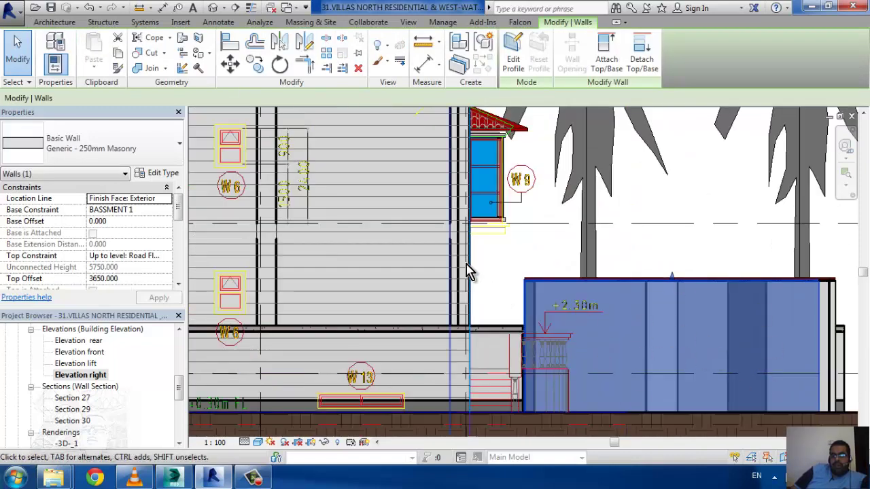
{"action": "left_click", "coordinate": [520, 57]}
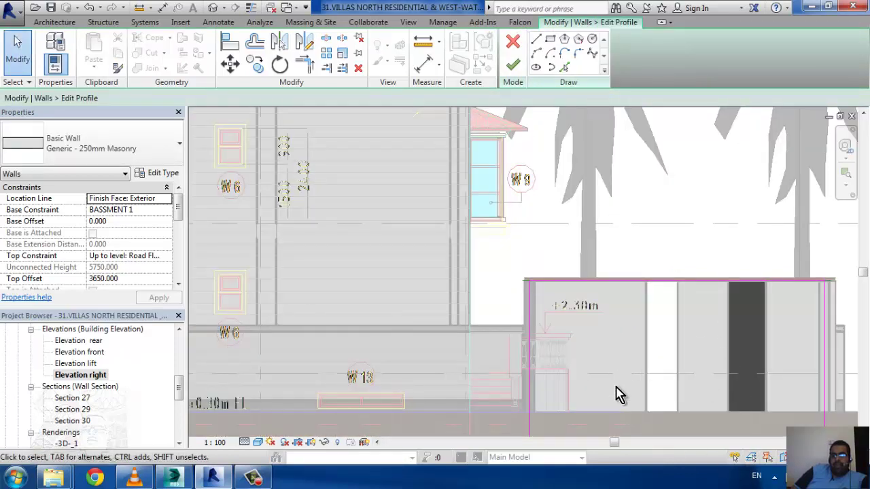
- Raise the top profile line's left end to slope the wall top, then finish the profile
{"action": "left_click", "coordinate": [564, 280]}
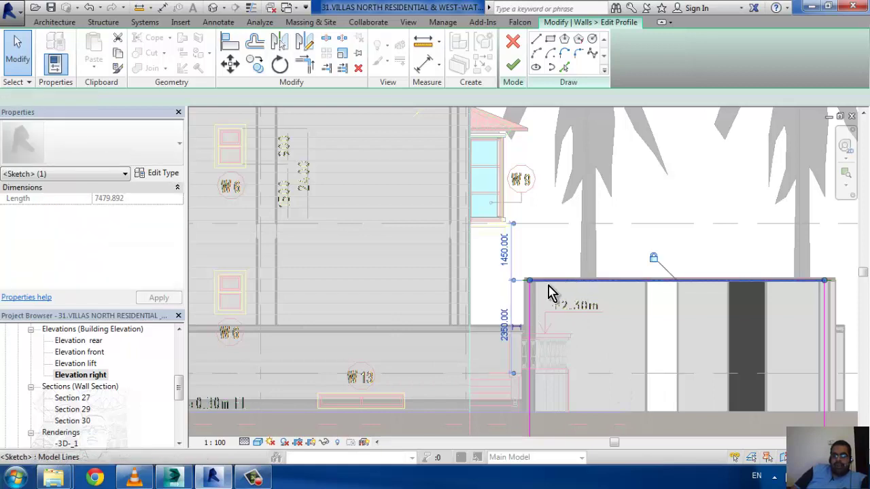
{"action": "left_click_drag", "start_coordinate": [531, 281], "coordinate": [529, 206]}
{"action": "left_click", "coordinate": [668, 451]}
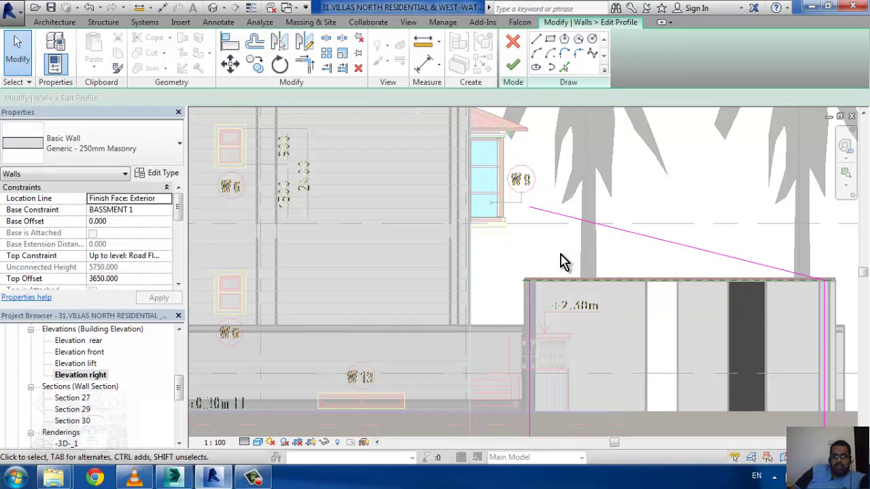
{"action": "key", "text": "t"}
{"action": "key", "text": "r"}
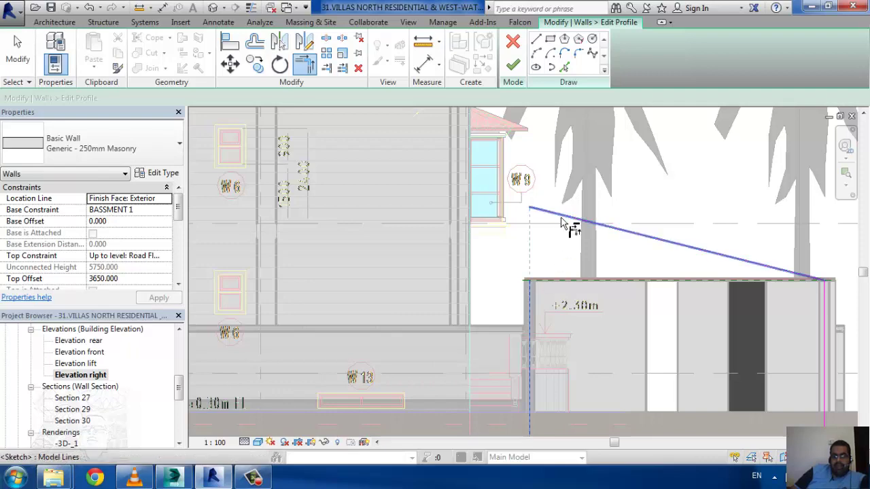
{"action": "left_click", "coordinate": [512, 65]}
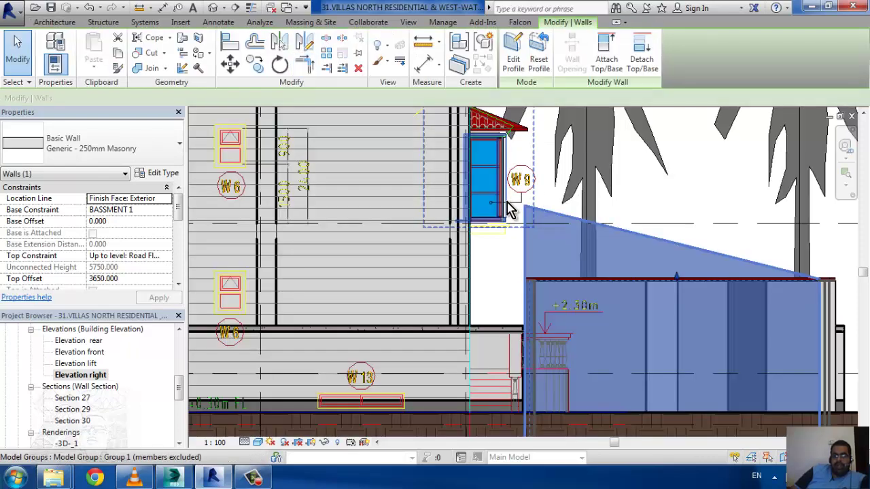
{"action": "left_click", "coordinate": [215, 10]}
- In 3D, edit the low wall's profile and draw a line down from the sloping top edge
{"action": "scroll", "coordinate": [480, 213], "scroll_direction": "down", "scroll_amount": 3}
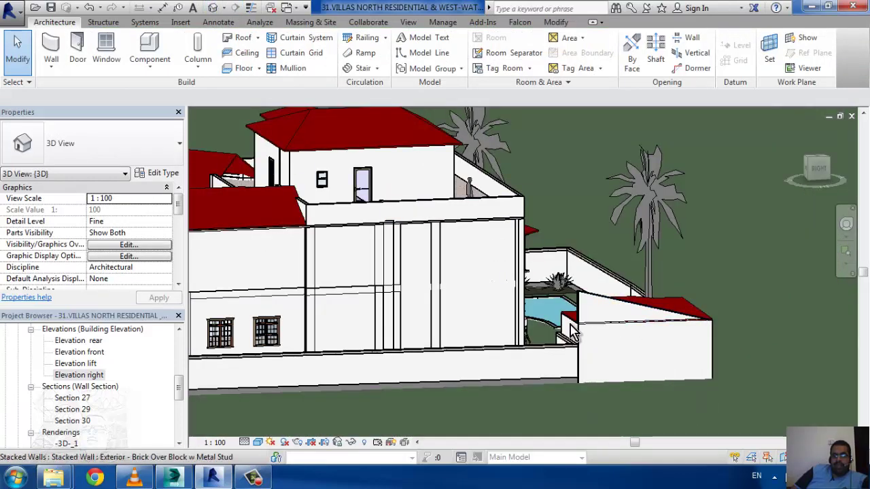
{"action": "left_click", "coordinate": [584, 310]}
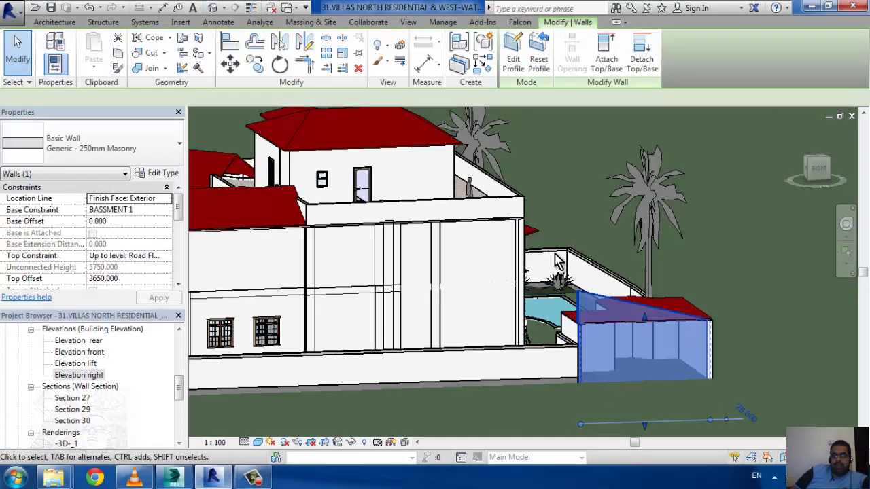
{"action": "left_click", "coordinate": [513, 58]}
{"action": "scroll", "coordinate": [718, 435], "scroll_direction": "up", "scroll_amount": 4}
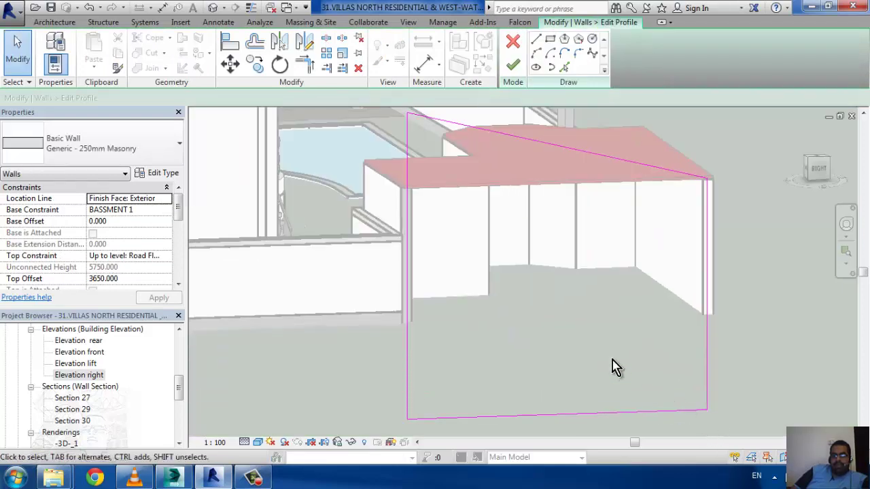
{"action": "scroll", "coordinate": [534, 275], "scroll_direction": "down", "scroll_amount": 1}
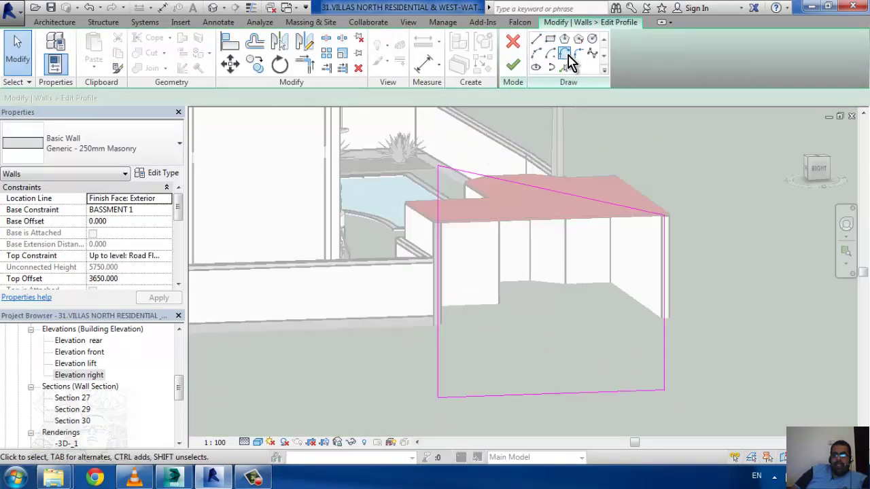
{"action": "left_click", "coordinate": [536, 41]}
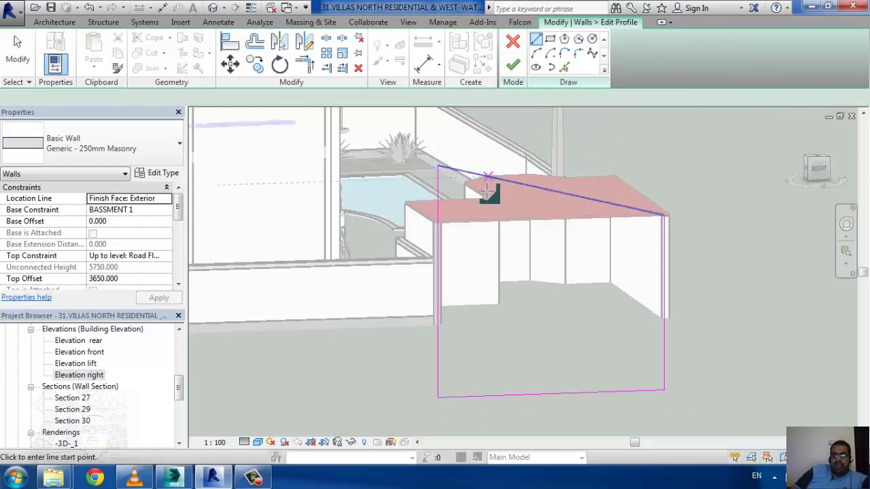
{"action": "left_click", "coordinate": [501, 180]}
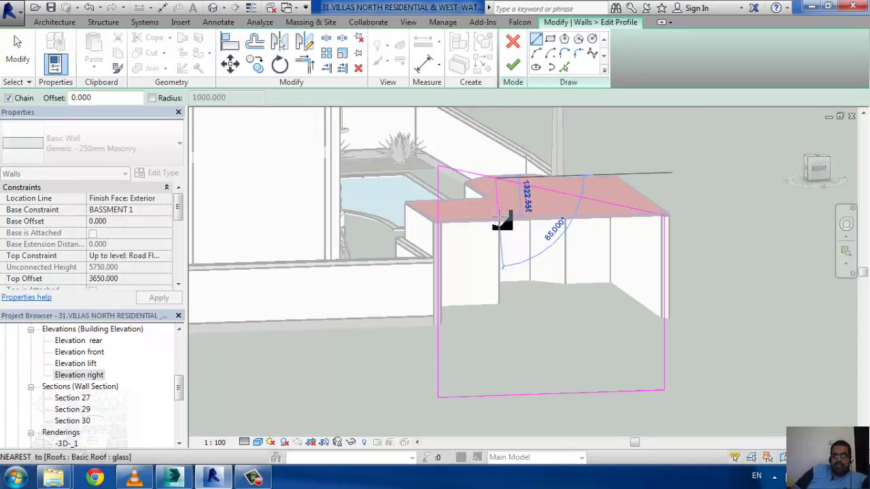
{"action": "left_click", "coordinate": [553, 185]}
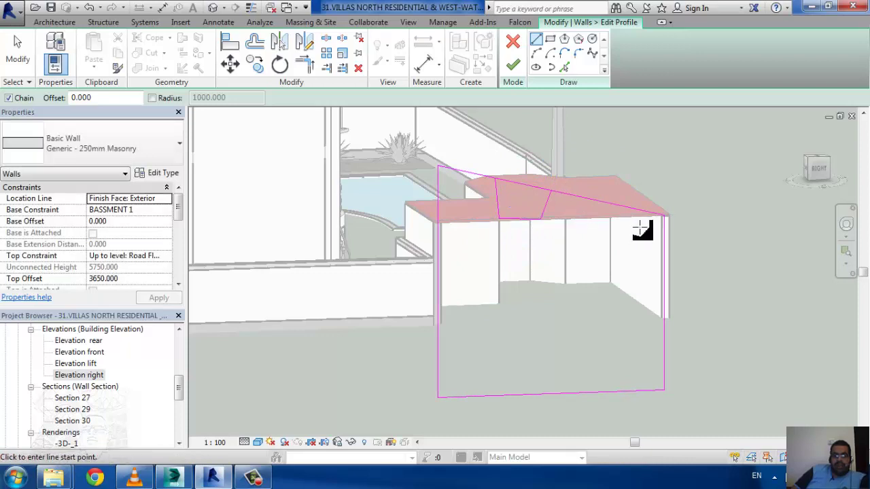
- Split the sloping top edge and trim the lines to corners to form the stepped notch
{"action": "left_click", "coordinate": [327, 41]}
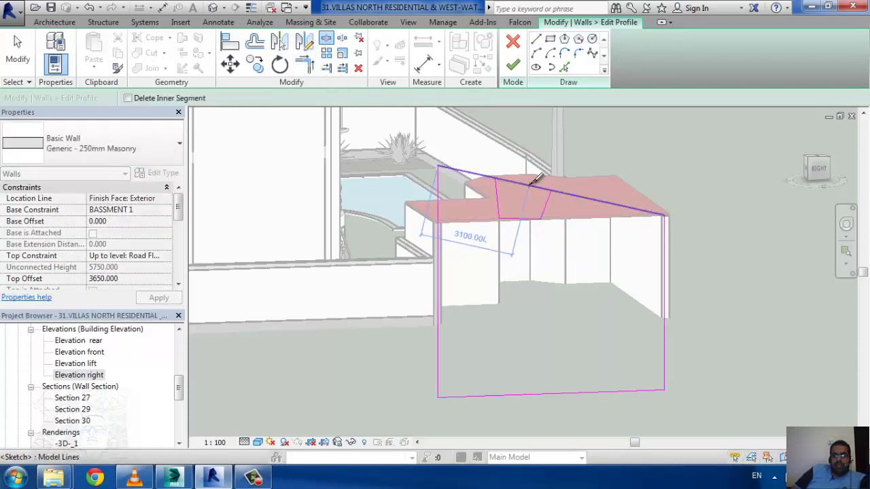
{"action": "left_click", "coordinate": [530, 185]}
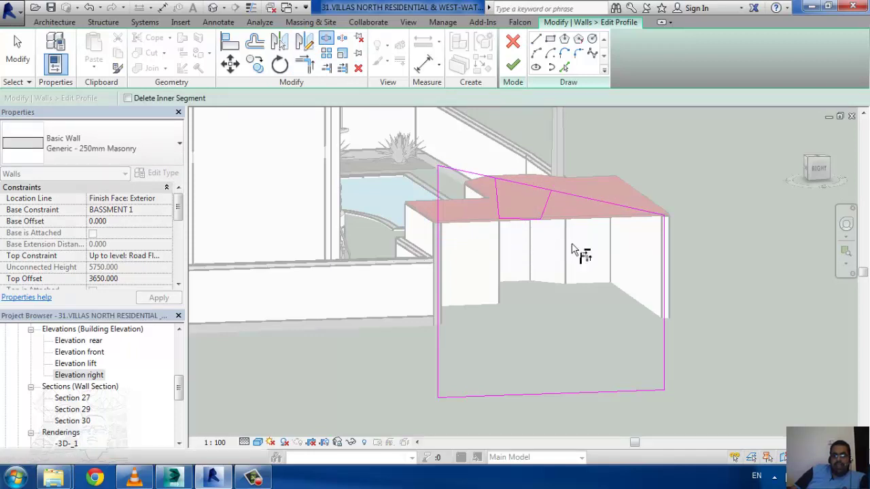
{"action": "key", "text": "t"}
{"action": "key", "text": "r"}
{"action": "left_click", "coordinate": [586, 198]}
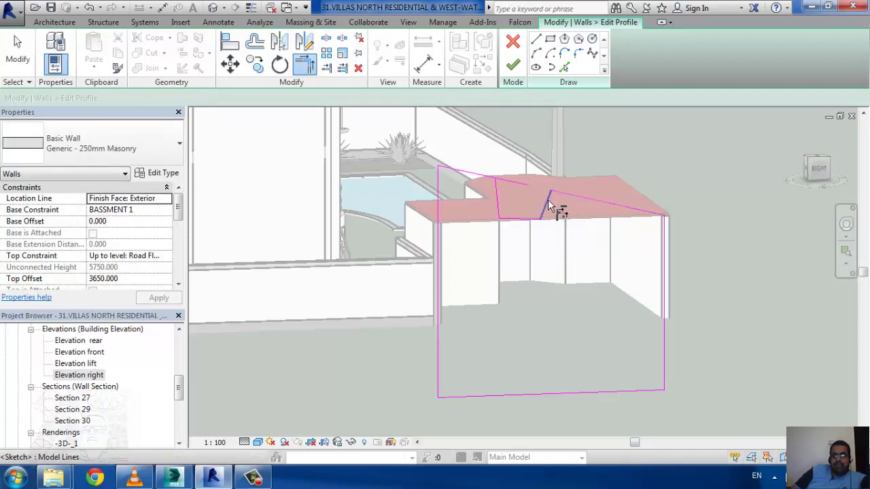
{"action": "left_click", "coordinate": [552, 204]}
{"action": "left_click", "coordinate": [498, 204]}
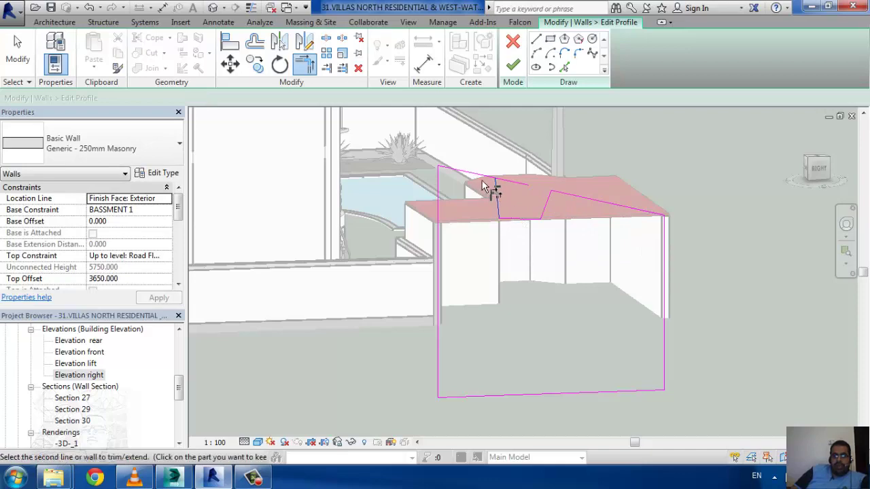
{"action": "left_click", "coordinate": [486, 181]}
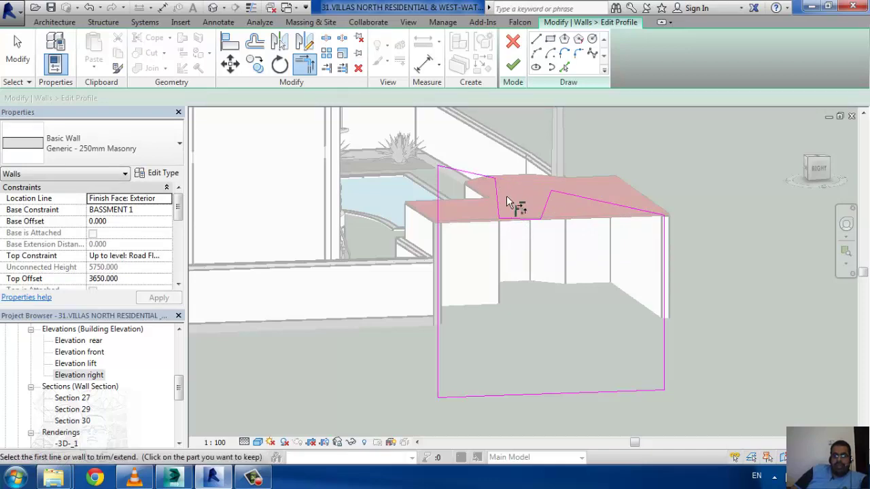
{"action": "left_click", "coordinate": [512, 65]}
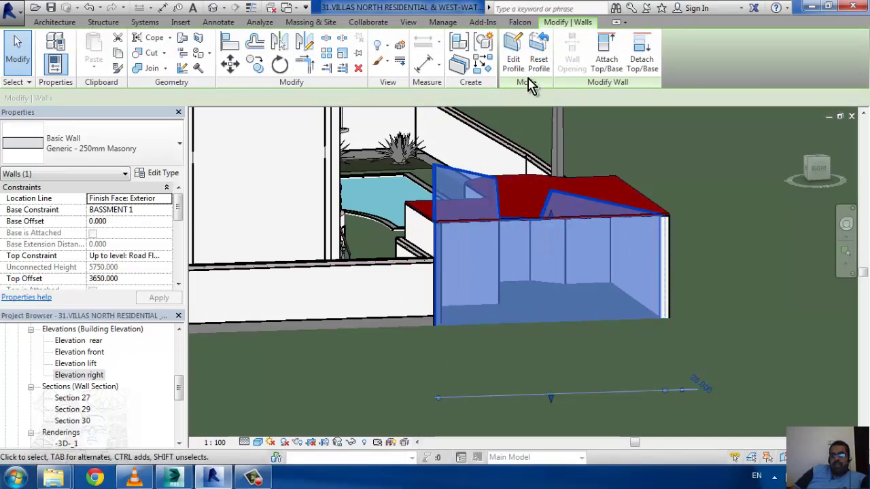
{"action": "left_click", "coordinate": [514, 60]}
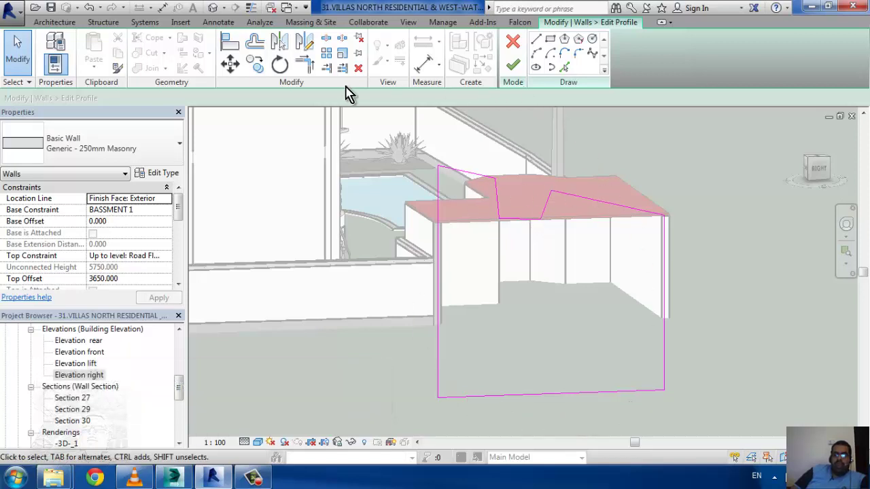
- Draw a zigzag chain of four sketch lines inside the wall and attempt to finish
{"action": "left_click", "coordinate": [537, 40]}
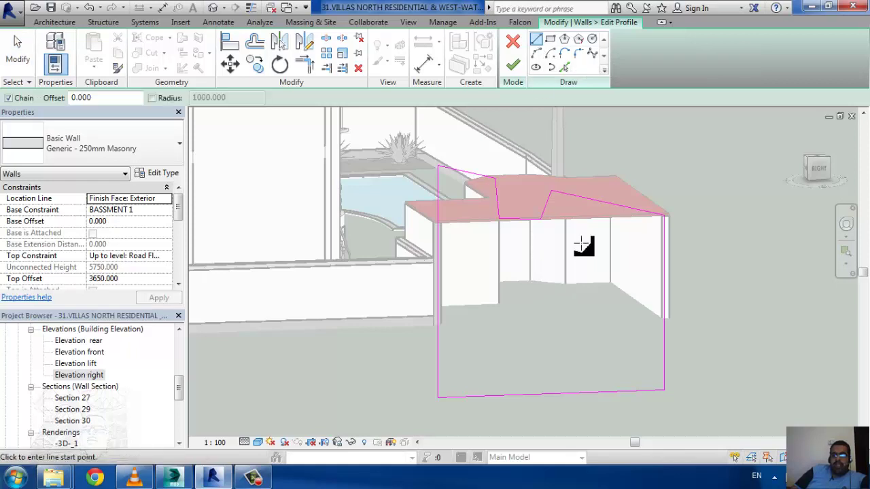
{"action": "left_click", "coordinate": [540, 259]}
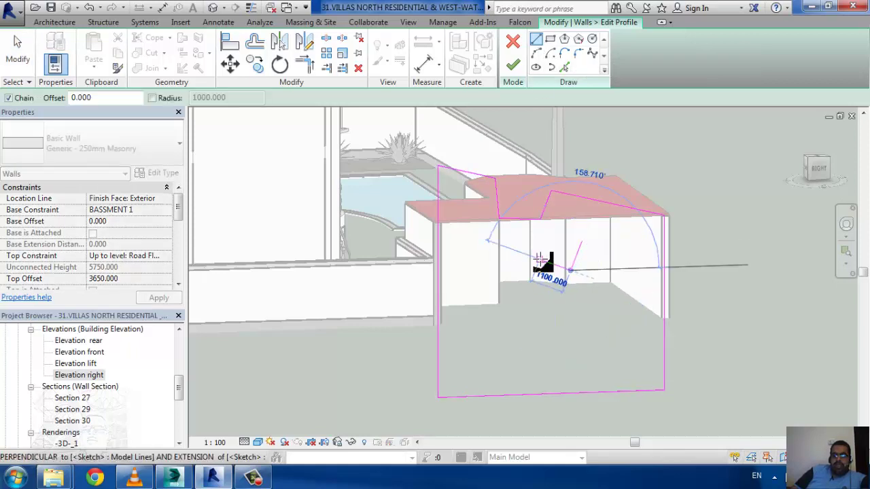
{"action": "left_click", "coordinate": [539, 289]}
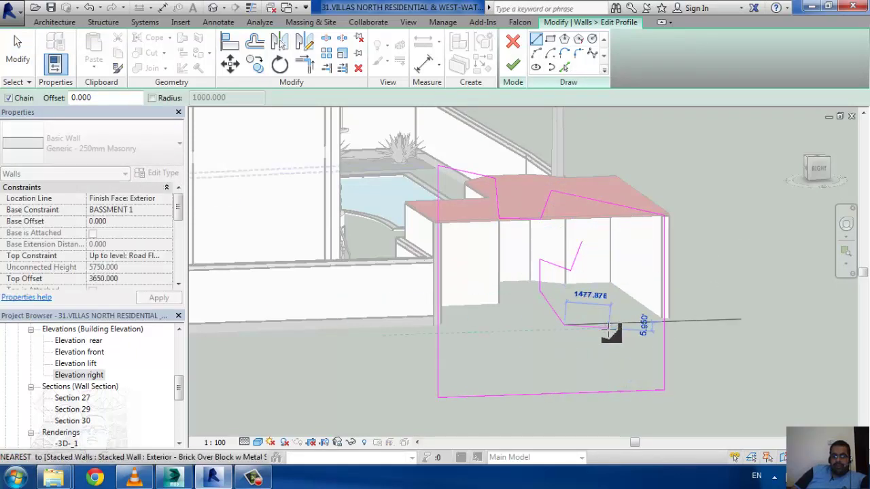
{"action": "left_click", "coordinate": [584, 327]}
{"action": "left_click", "coordinate": [610, 278]}
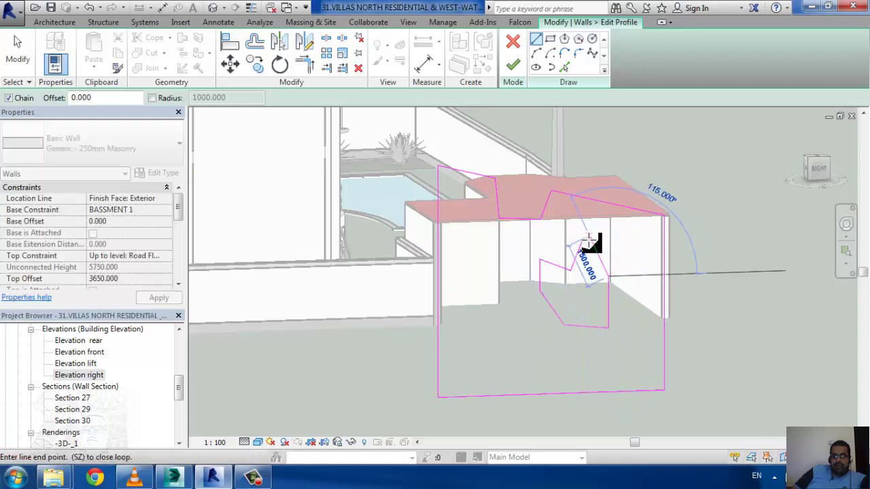
{"action": "left_click", "coordinate": [582, 243]}
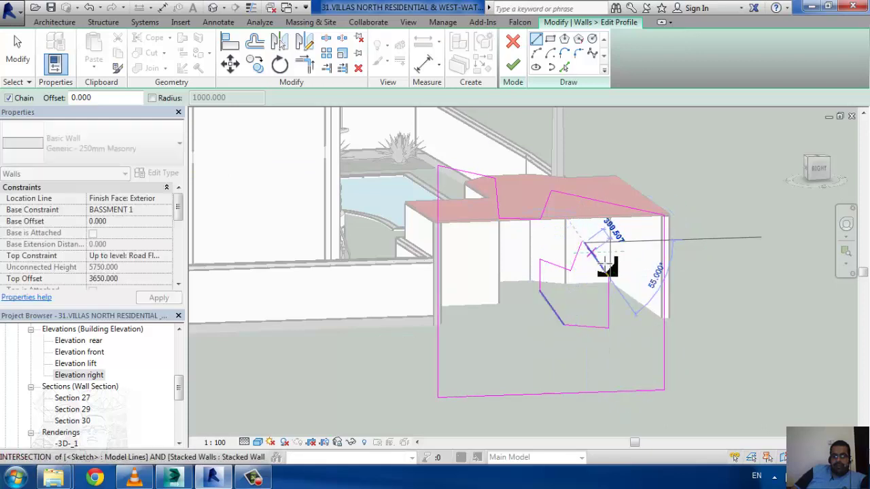
{"action": "left_click", "coordinate": [514, 69]}
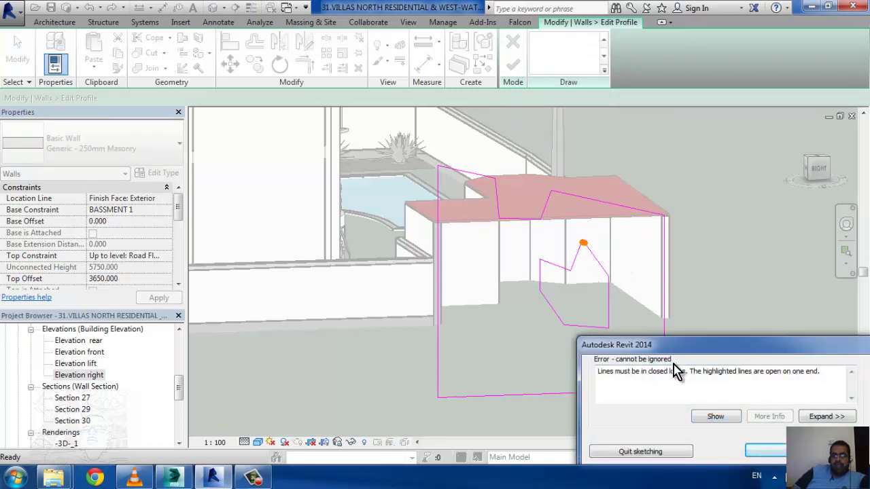
- Dismiss the unclosed-loop error, join the two open lines into a peak, and finish the profile
{"action": "left_click", "coordinate": [713, 417]}
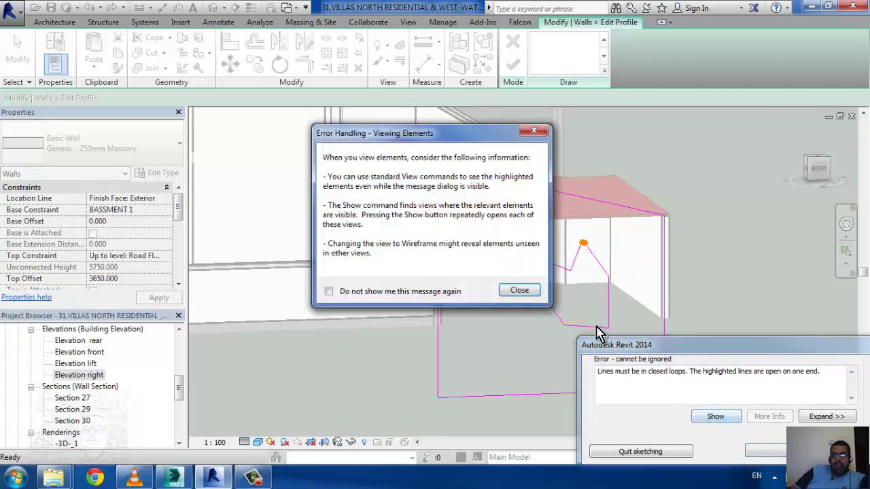
{"action": "left_click", "coordinate": [519, 291]}
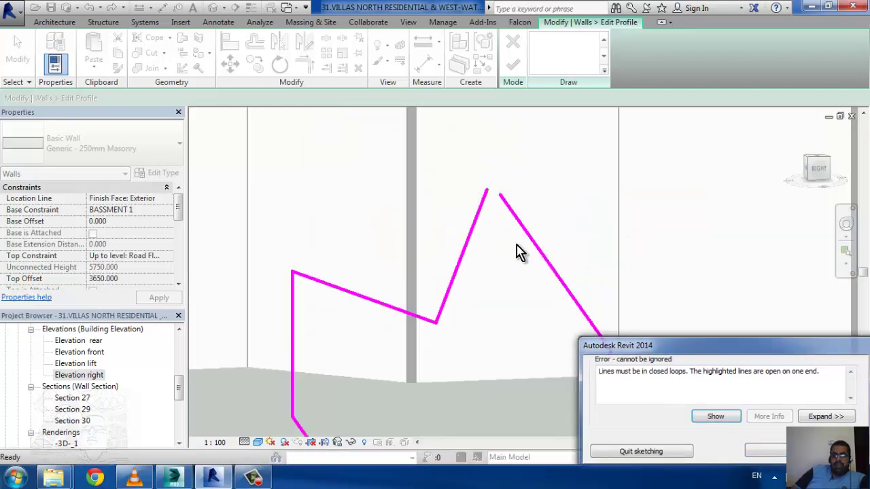
{"action": "key", "text": "Escape"}
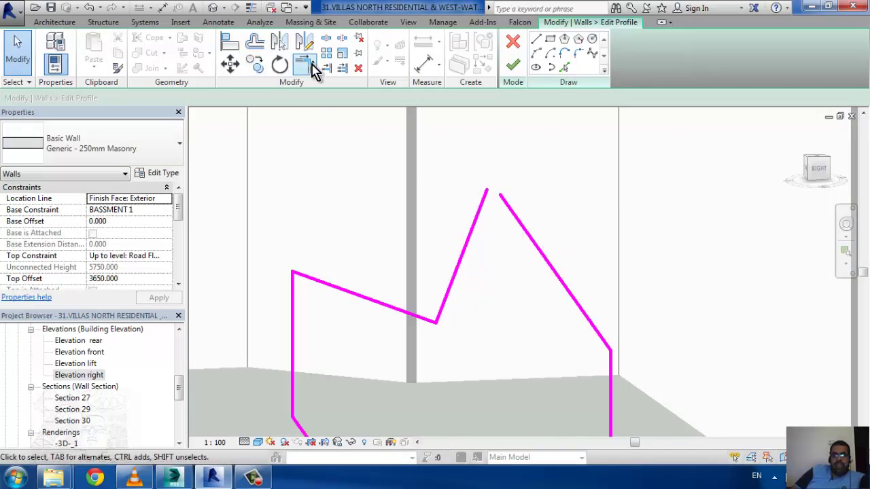
{"action": "left_click", "coordinate": [304, 63]}
{"action": "left_click", "coordinate": [534, 243]}
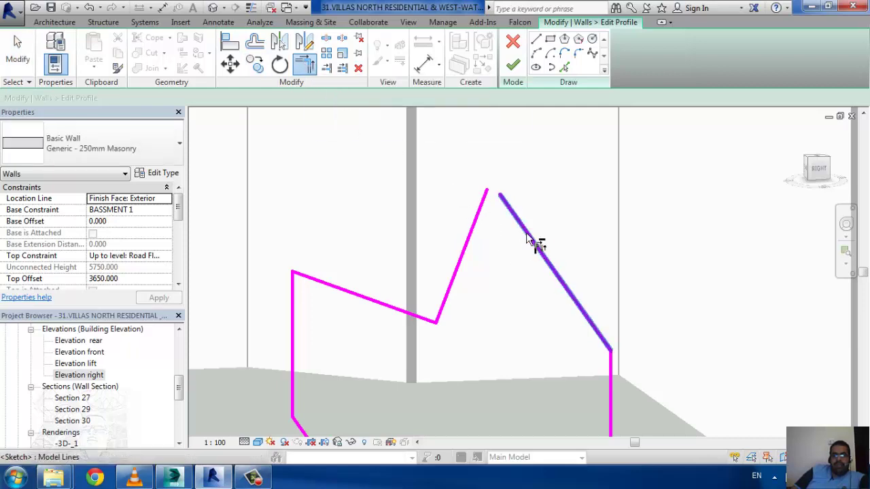
{"action": "left_click", "coordinate": [474, 236]}
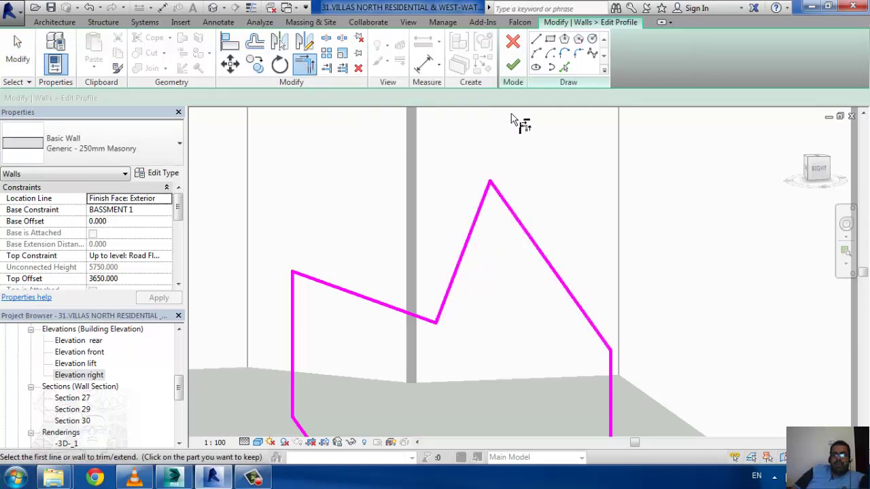
{"action": "left_click", "coordinate": [513, 65]}
{"action": "left_click", "coordinate": [427, 272]}
{"action": "scroll", "coordinate": [497, 204], "scroll_direction": "down", "scroll_amount": 3}
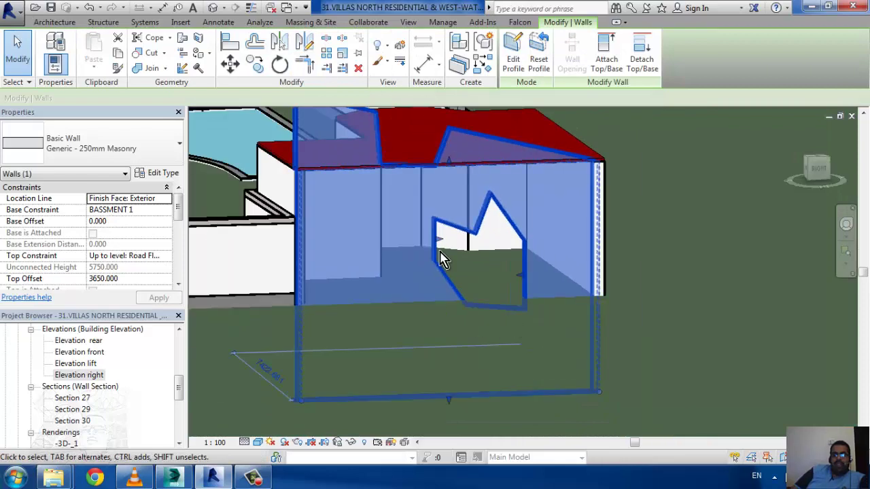
- Reopen the wall profile, draw a short line down from the top edge, and try finishing
{"action": "left_click", "coordinate": [511, 58]}
{"action": "middle_click_drag", "start_coordinate": [547, 278], "coordinate": [460, 300]}
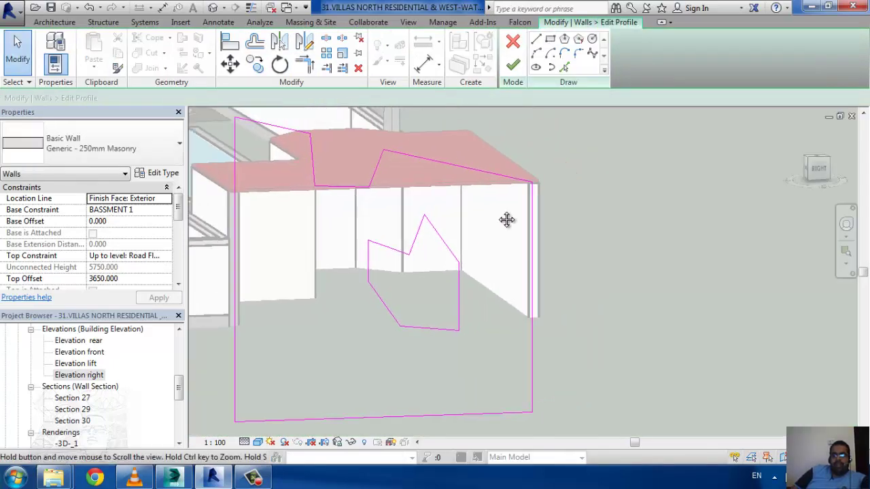
{"action": "left_click", "coordinate": [564, 68]}
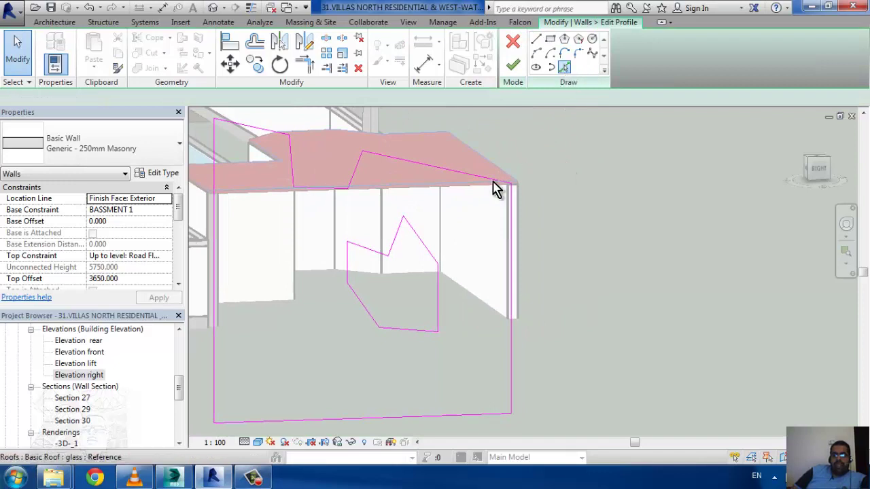
{"action": "left_click", "coordinate": [536, 39]}
{"action": "left_click", "coordinate": [450, 169]}
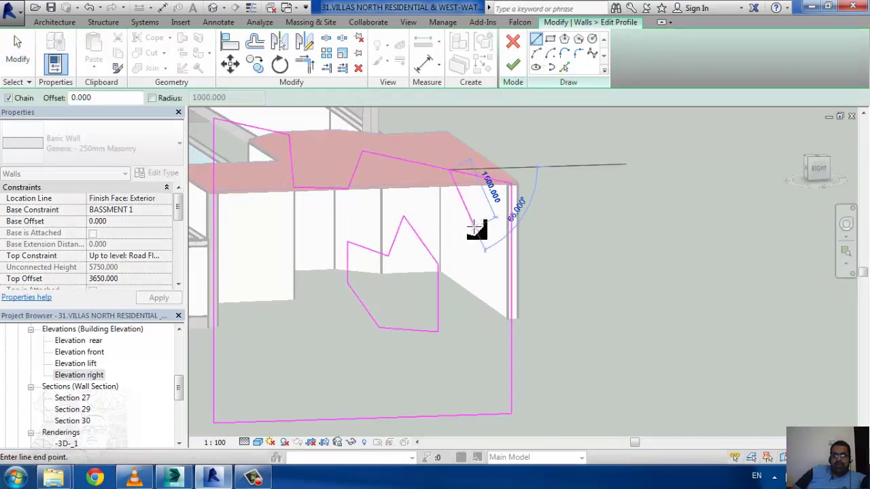
{"action": "left_click", "coordinate": [476, 226]}
{"action": "left_click", "coordinate": [511, 226]}
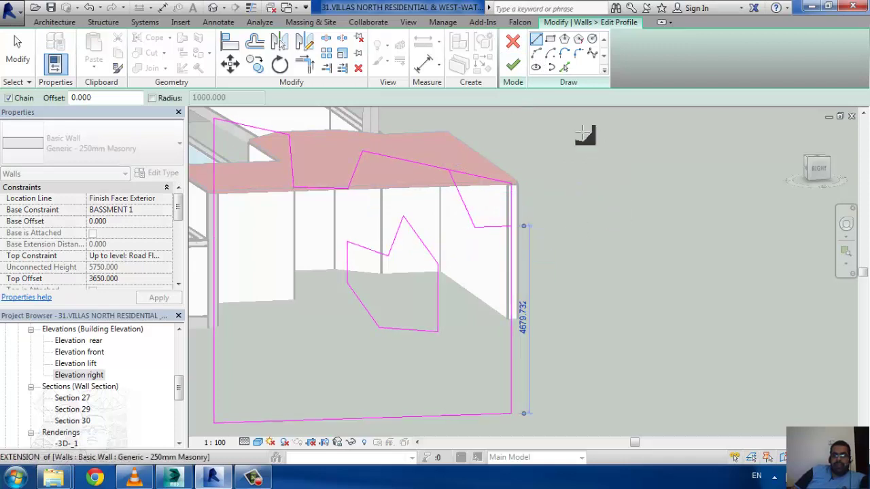
{"action": "key", "text": "Escape"}
{"action": "left_click", "coordinate": [512, 65]}
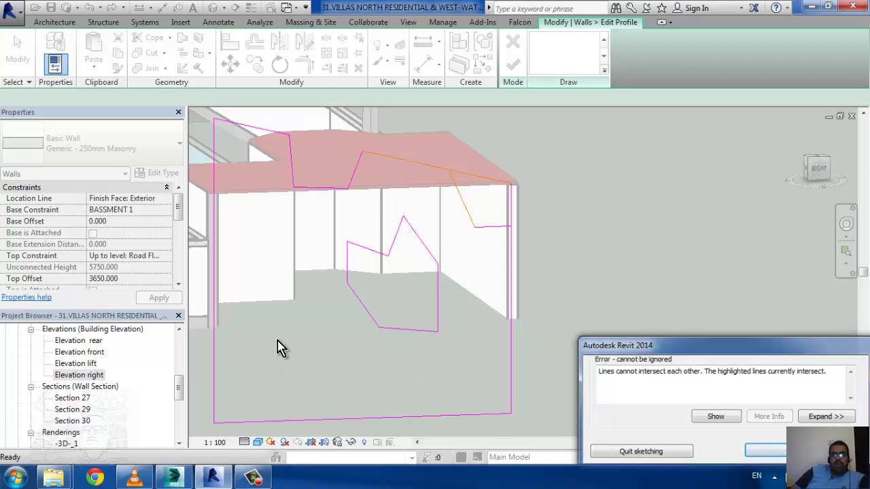
- Delete the stray intersecting line and start a 700-radius ellipse near the wall's lower left
{"action": "key", "text": "Return"}
{"action": "left_click", "coordinate": [485, 227]}
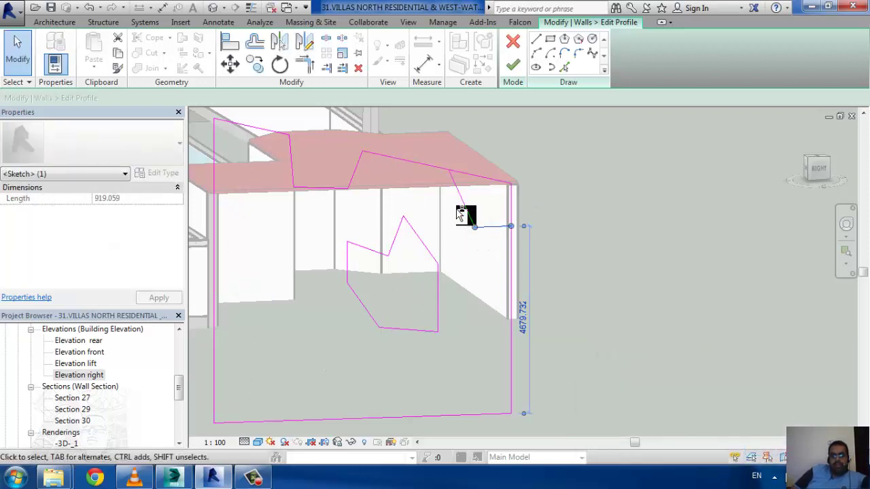
{"action": "key", "text": "Delete"}
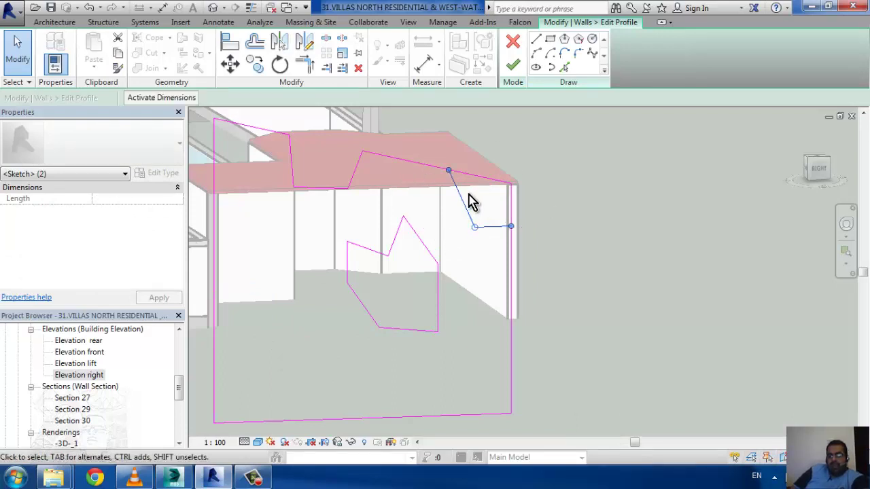
{"action": "middle_click_drag", "start_coordinate": [374, 360], "coordinate": [494, 337]}
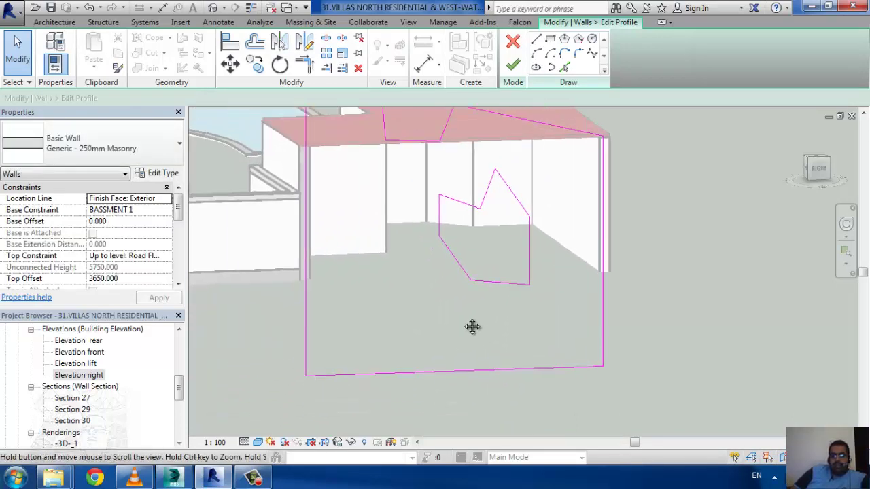
{"action": "left_click", "coordinate": [536, 67]}
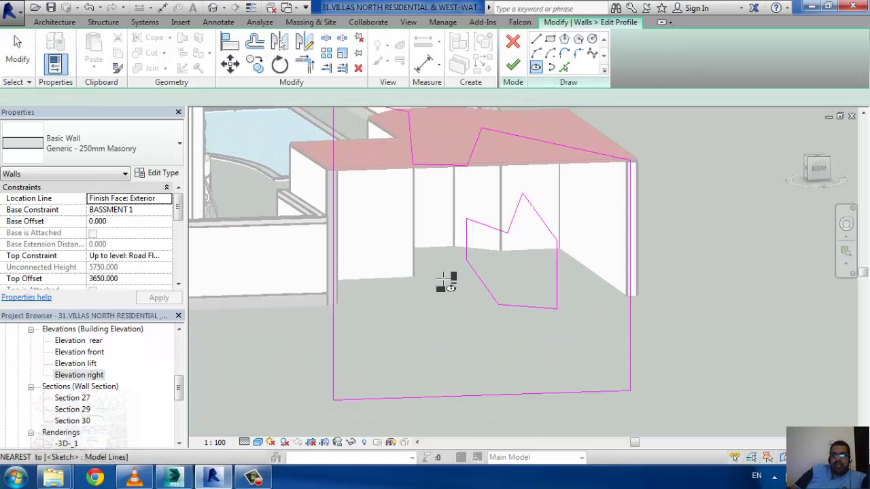
{"action": "left_click", "coordinate": [396, 341]}
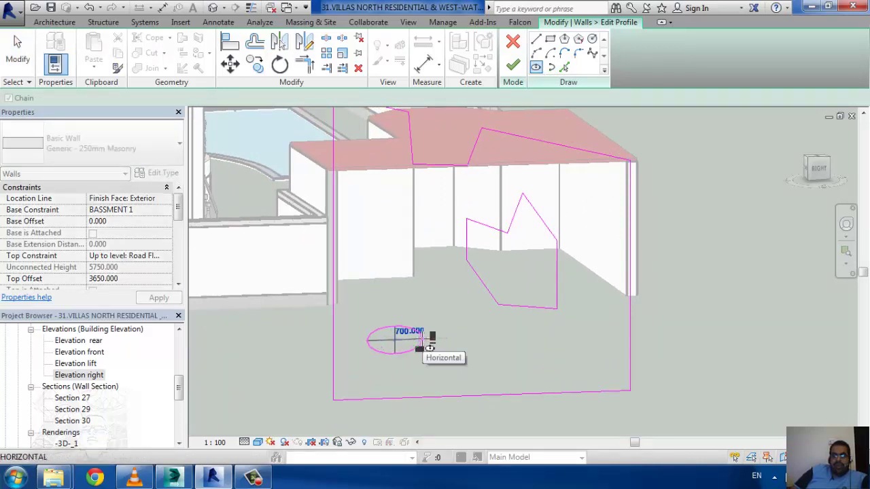
{"action": "left_click", "coordinate": [422, 341]}
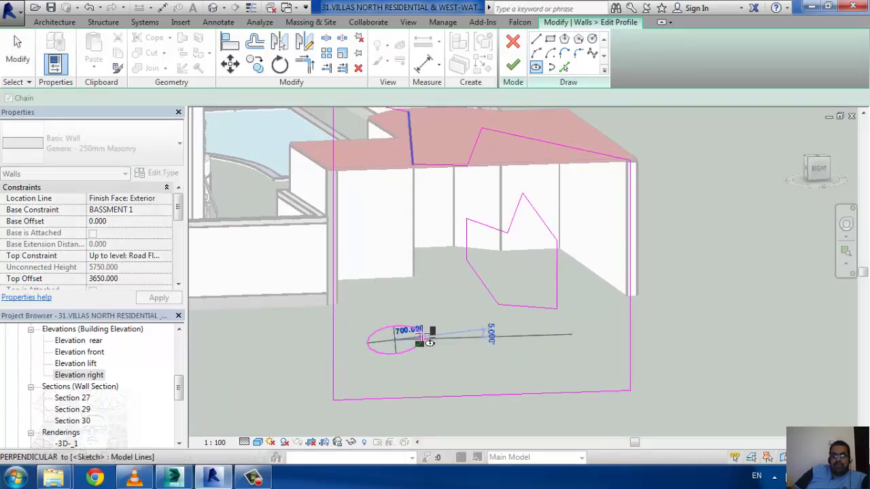
- Complete the ellipse and add a 600-radius circle to its right
{"action": "left_click", "coordinate": [427, 342]}
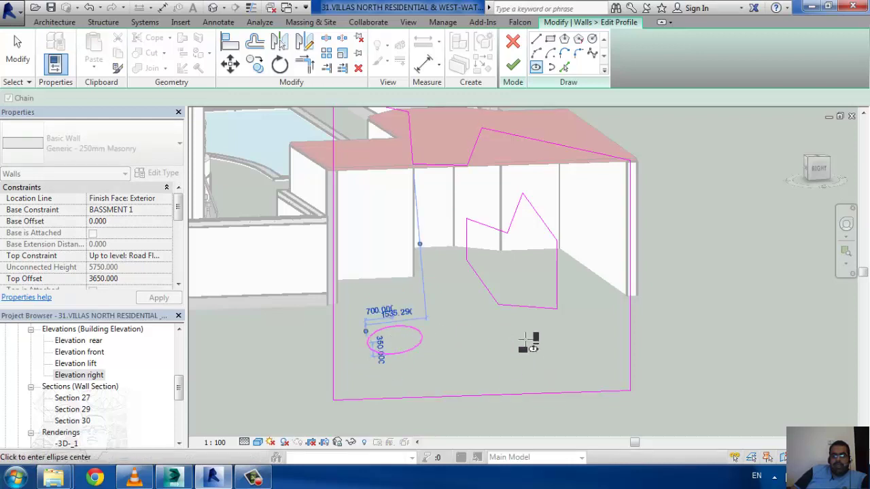
{"action": "left_click", "coordinate": [593, 41]}
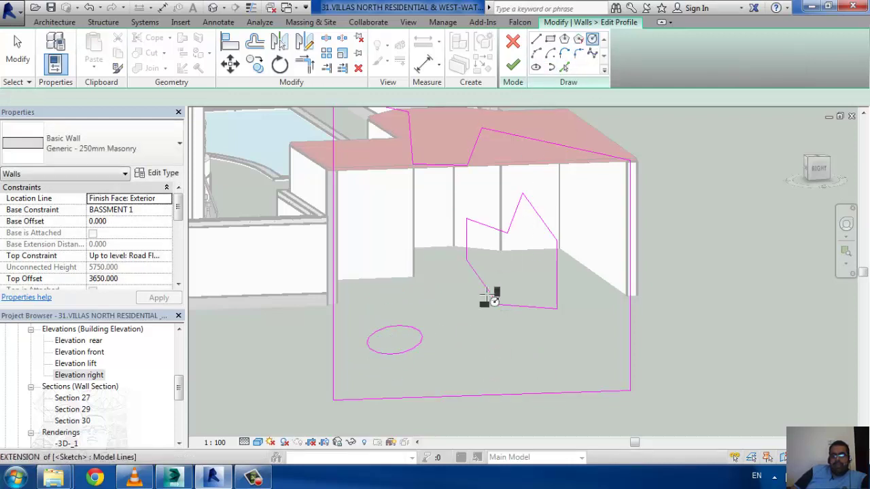
{"action": "left_click", "coordinate": [484, 346]}
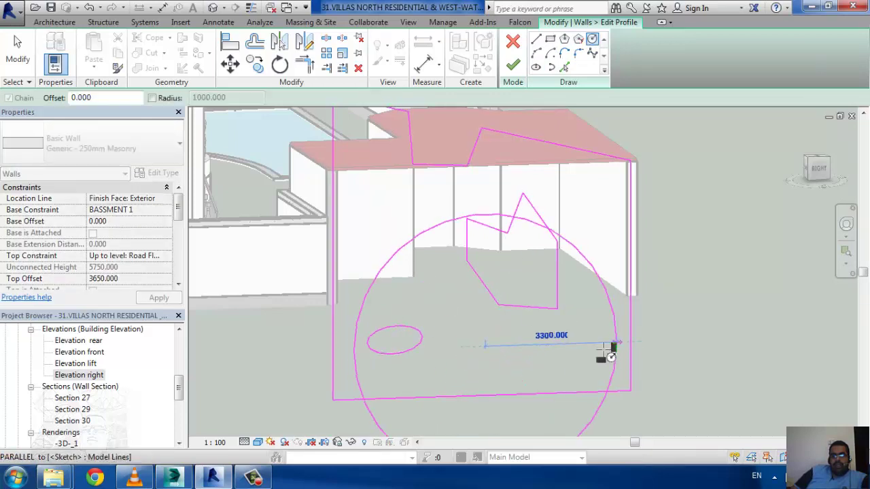
{"action": "left_click", "coordinate": [500, 327]}
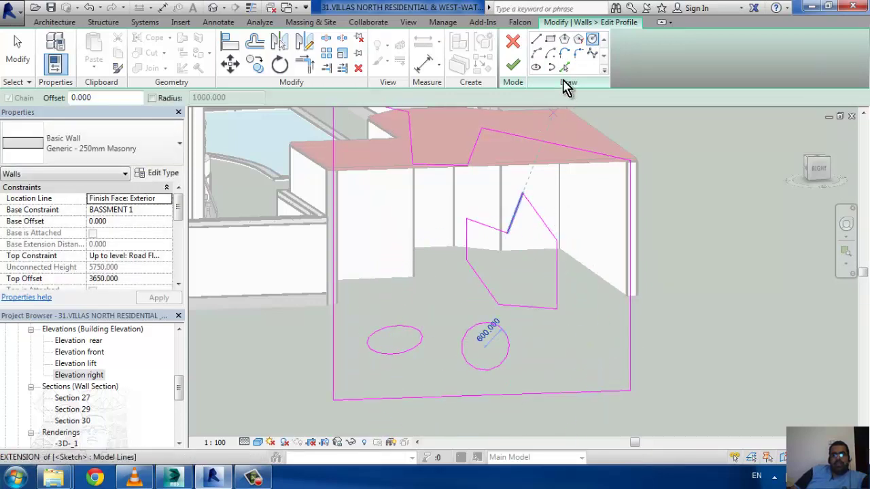
- Sketch a closed loop of start-end-radius arcs near the upper left, then finish the profile
{"action": "left_click", "coordinate": [536, 53]}
{"action": "left_click", "coordinate": [378, 233]}
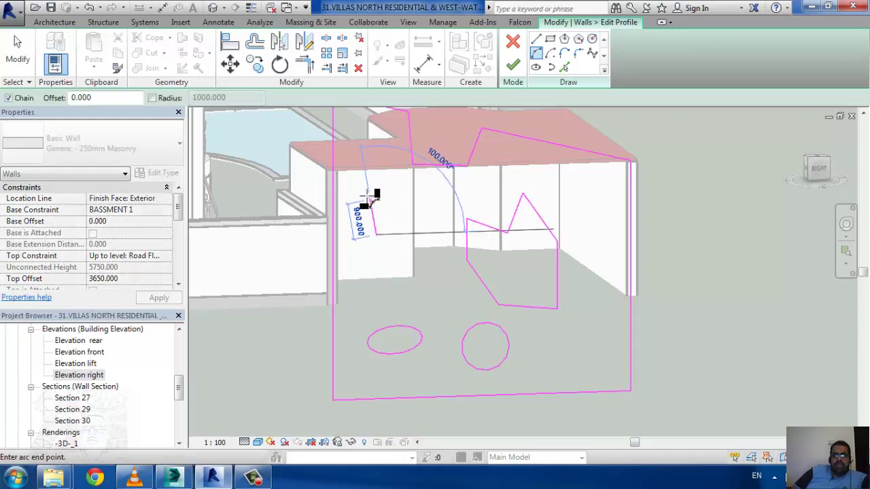
{"action": "left_click", "coordinate": [364, 194]}
{"action": "left_click", "coordinate": [400, 204]}
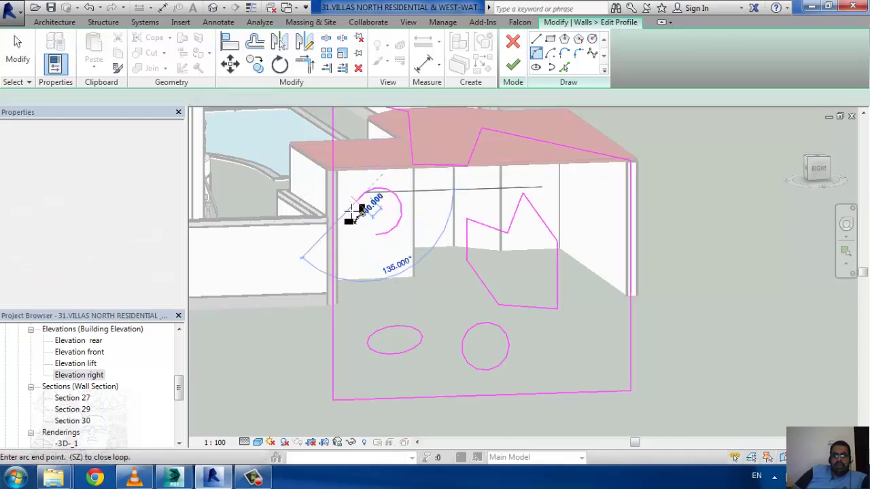
{"action": "left_click", "coordinate": [360, 194]}
{"action": "left_click", "coordinate": [348, 205]}
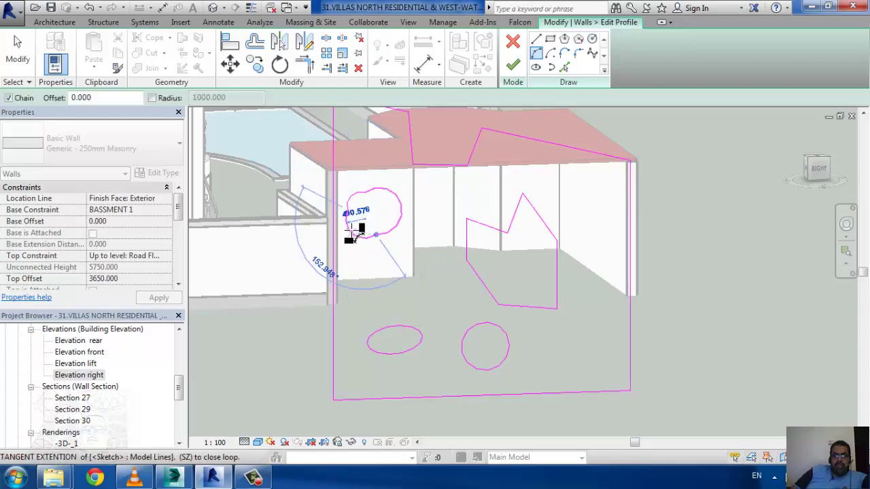
{"action": "key", "text": "Escape"}
{"action": "left_click", "coordinate": [513, 64]}
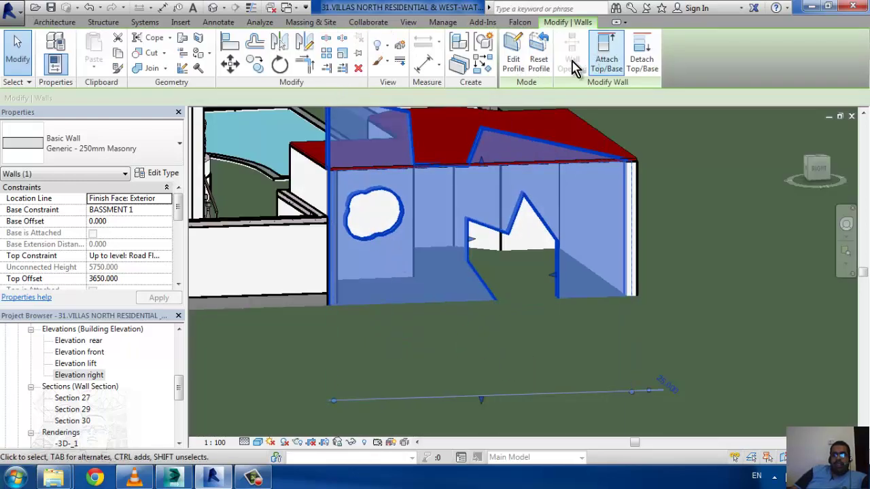
{"action": "left_click", "coordinate": [514, 47]}
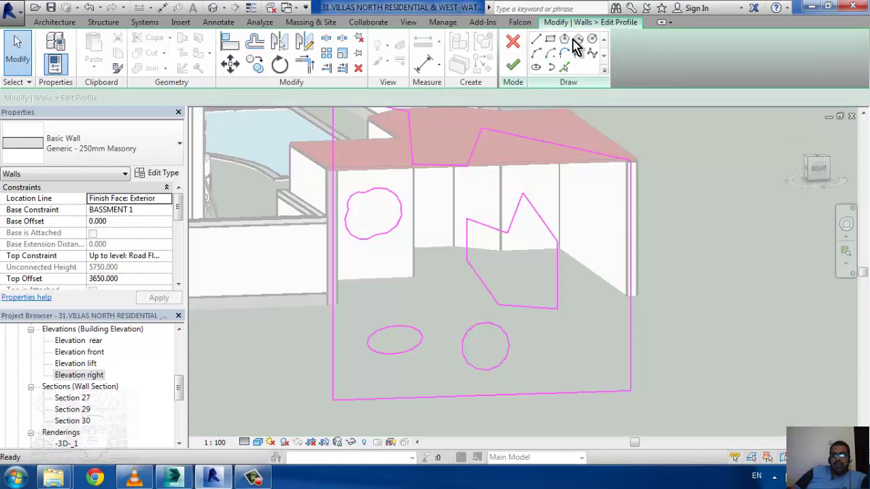
{"action": "left_click", "coordinate": [592, 45]}
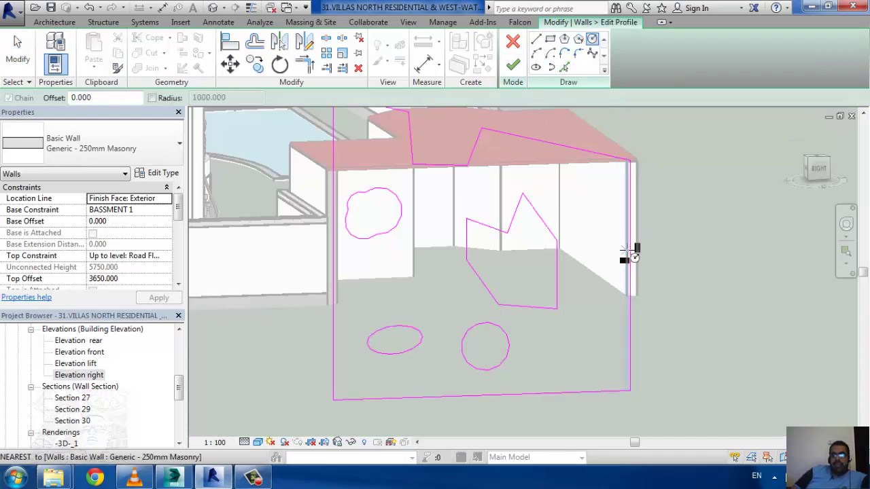
{"action": "left_click", "coordinate": [631, 256]}
{"action": "left_click", "coordinate": [666, 254]}
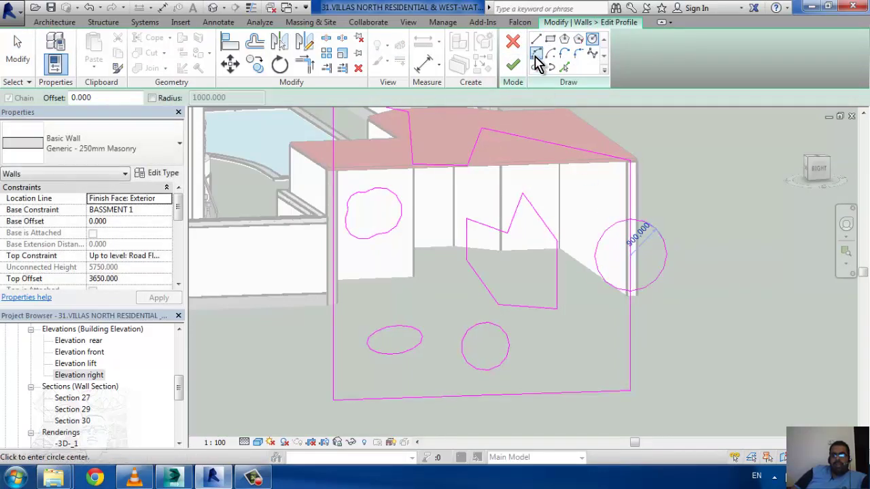
{"action": "left_click", "coordinate": [513, 64]}
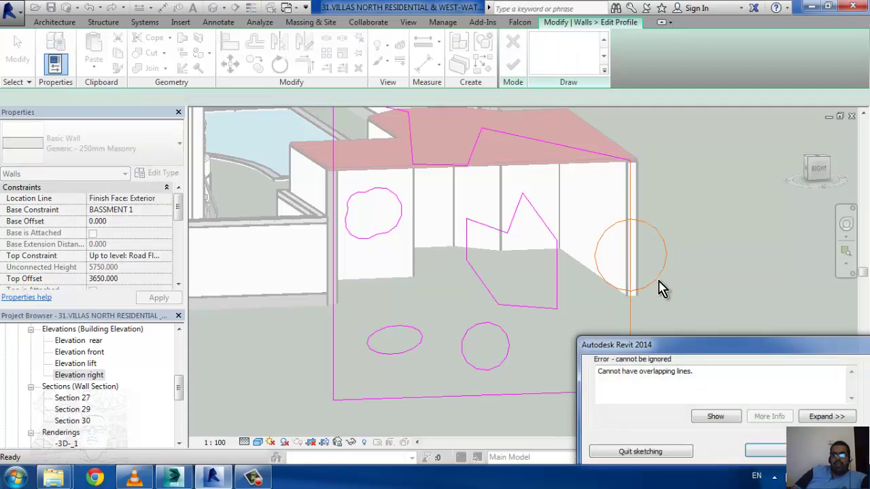
{"action": "left_click", "coordinate": [656, 453]}
{"action": "left_click", "coordinate": [467, 259]}
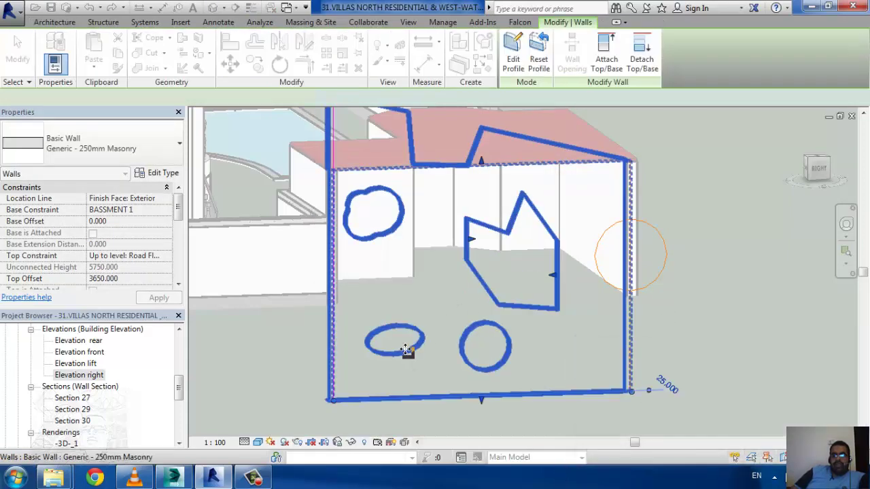
- In the right elevation, select the Generic 200mm Masonry 2 parapet wall and choose Edit Profile
{"action": "scroll", "coordinate": [524, 357], "scroll_direction": "down", "scroll_amount": 5}
{"action": "scroll", "coordinate": [543, 346], "scroll_direction": "down", "scroll_amount": 2}
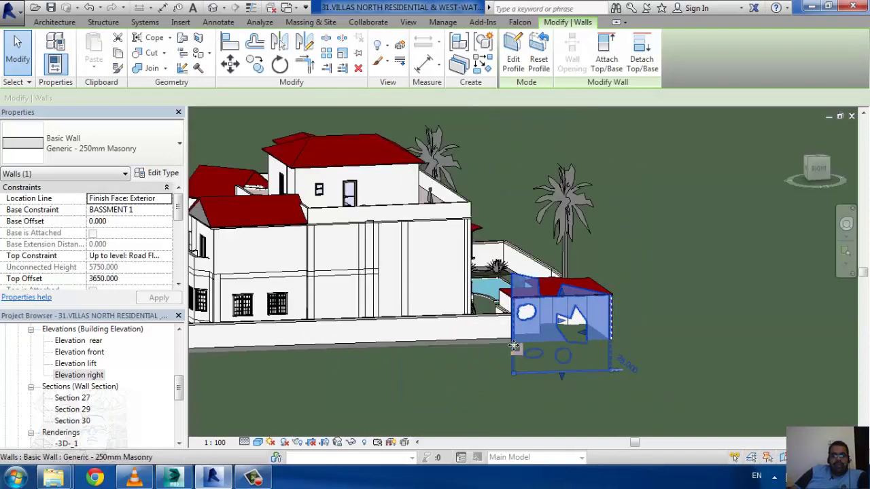
{"action": "key", "text": "ctrl+Tab"}
{"action": "scroll", "coordinate": [629, 394], "scroll_direction": "down", "scroll_amount": 2}
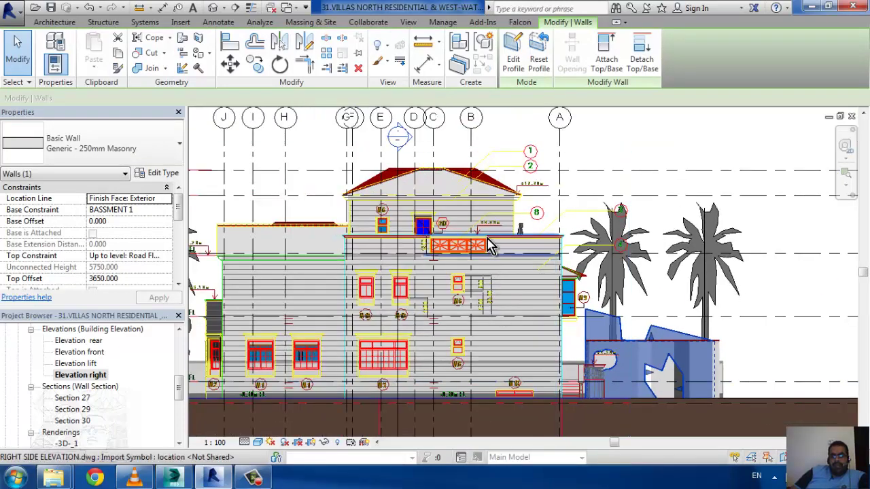
{"action": "scroll", "coordinate": [427, 267], "scroll_direction": "up", "scroll_amount": 3}
{"action": "scroll", "coordinate": [458, 278], "scroll_direction": "up", "scroll_amount": 3}
{"action": "scroll", "coordinate": [454, 268], "scroll_direction": "up", "scroll_amount": 1}
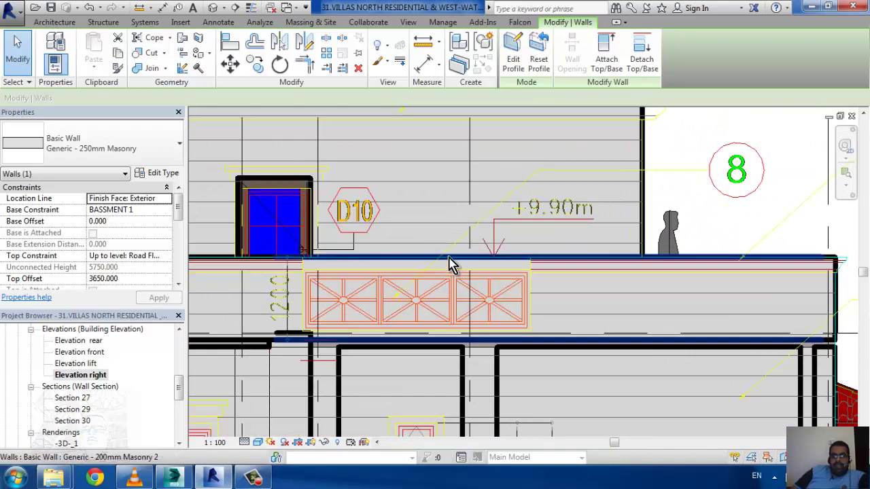
{"action": "left_click", "coordinate": [454, 273]}
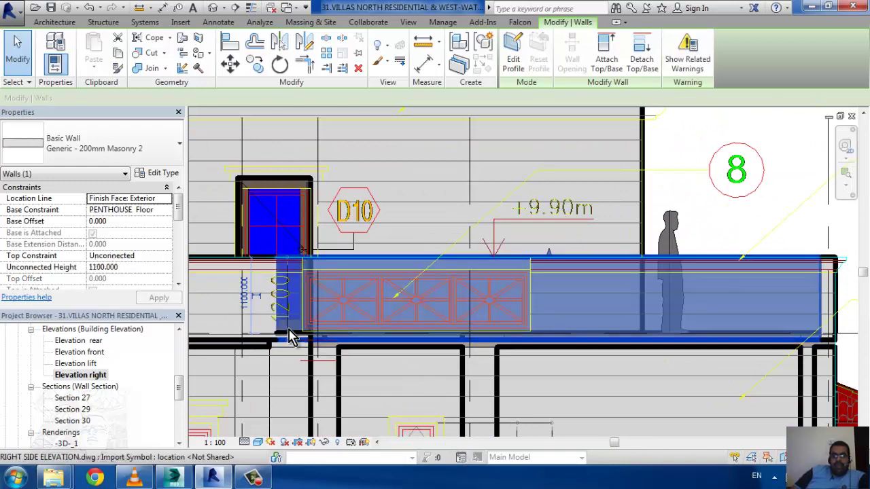
{"action": "scroll", "coordinate": [360, 340], "scroll_direction": "up", "scroll_amount": 2}
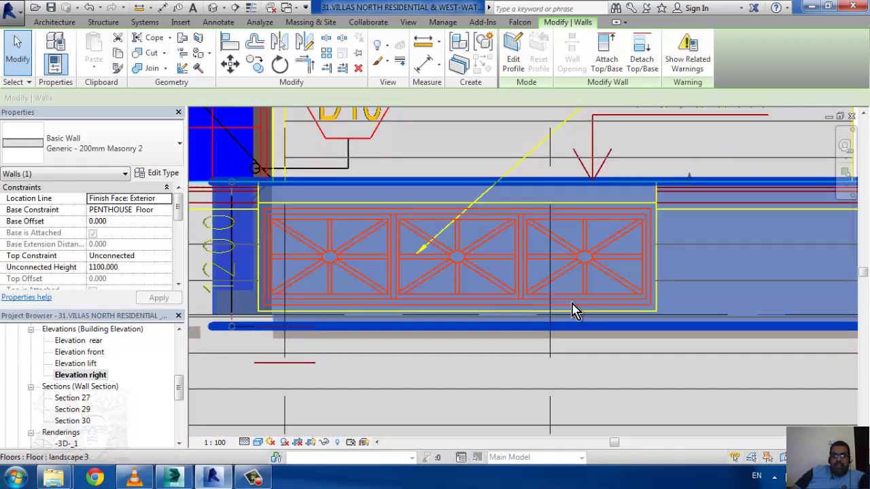
{"action": "left_click", "coordinate": [515, 48]}
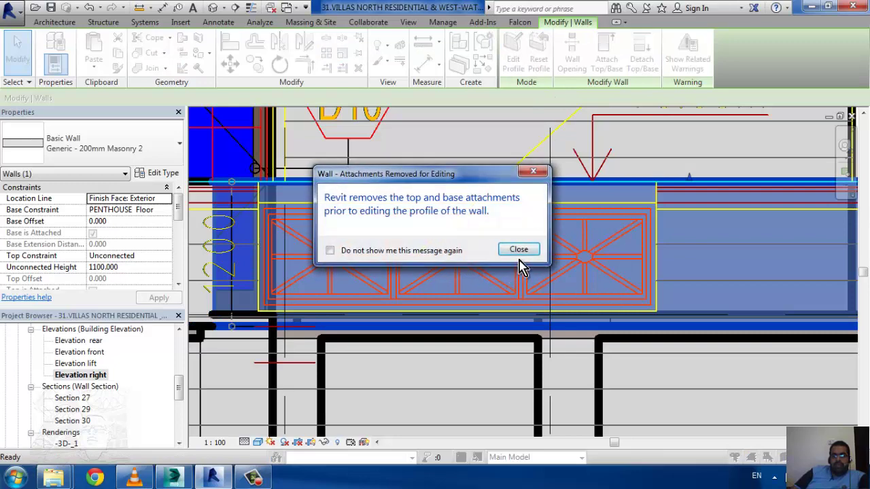
- Dismiss the attachments notice and pick the panel's diagonal brace, top edge and vertical bar as sketch lines
{"action": "left_click", "coordinate": [515, 55]}
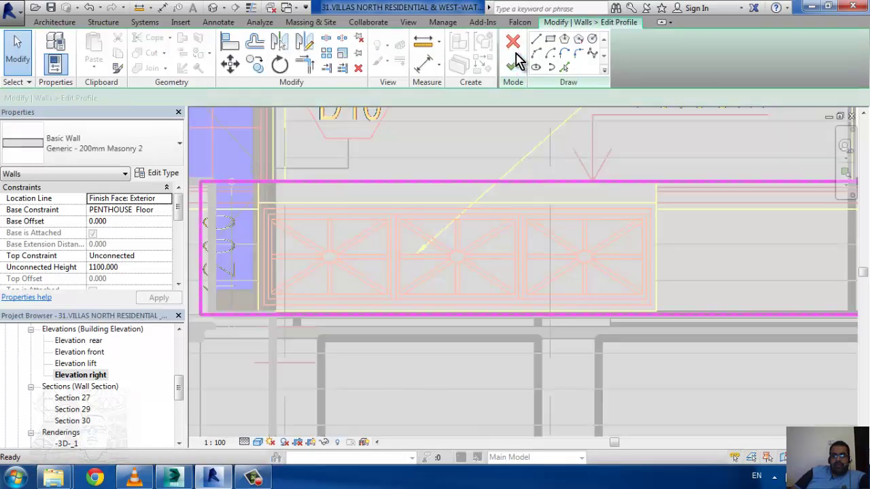
{"action": "left_click", "coordinate": [568, 68]}
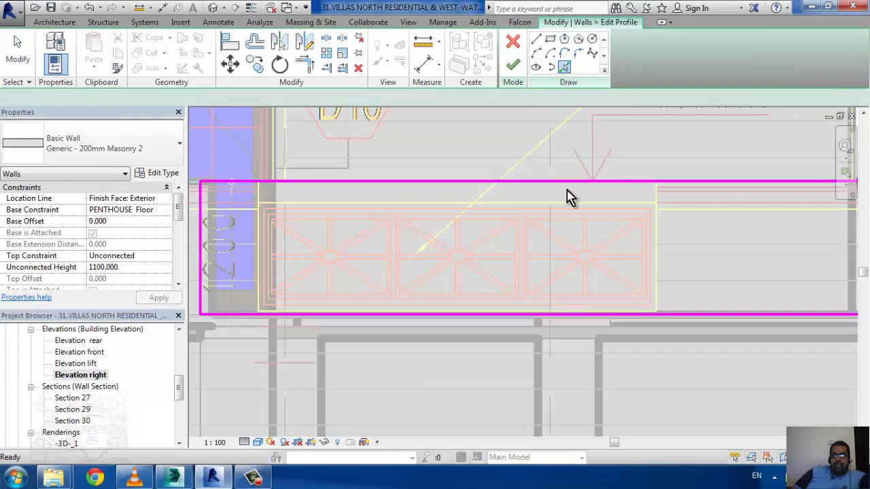
{"action": "scroll", "coordinate": [583, 275], "scroll_direction": "up", "scroll_amount": 3}
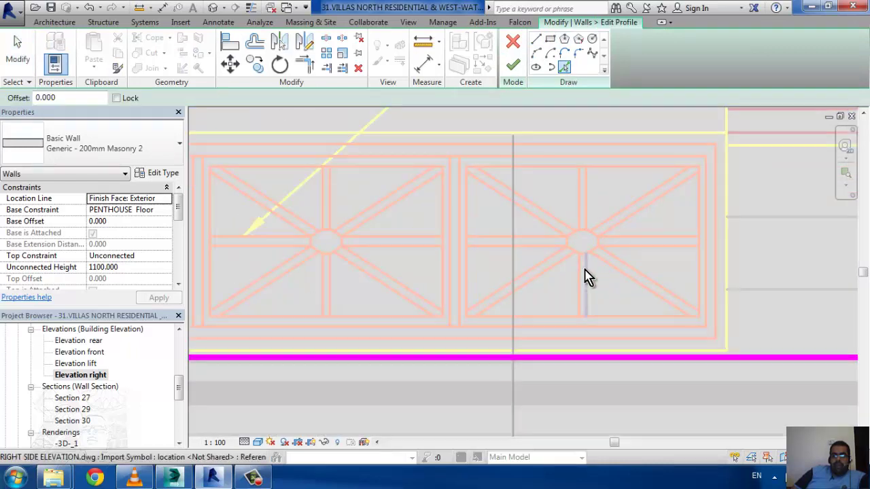
{"action": "left_click", "coordinate": [543, 210]}
{"action": "left_click", "coordinate": [538, 169]}
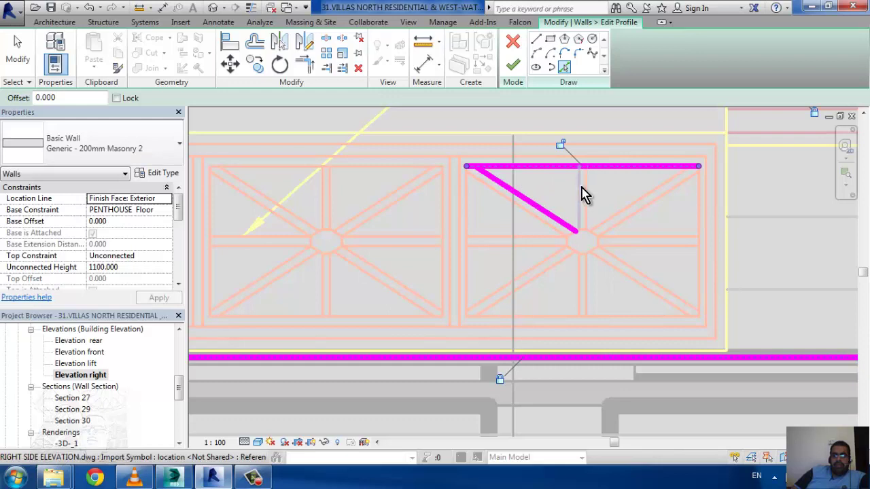
{"action": "left_click", "coordinate": [581, 197]}
{"action": "scroll", "coordinate": [583, 234], "scroll_direction": "up", "scroll_amount": 2}
{"action": "scroll", "coordinate": [589, 246], "scroll_direction": "up", "scroll_amount": 2}
{"action": "scroll", "coordinate": [543, 213], "scroll_direction": "up", "scroll_amount": 1}
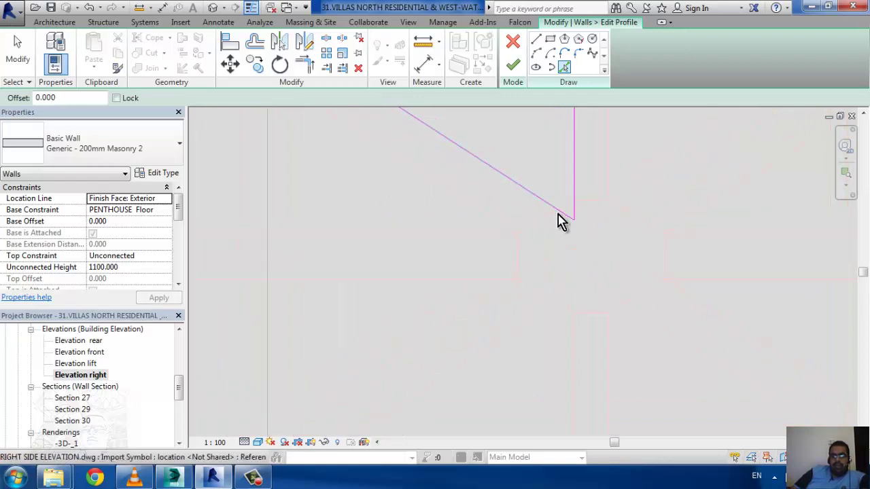
{"action": "scroll", "coordinate": [574, 236], "scroll_direction": "down", "scroll_amount": 1}
{"action": "scroll", "coordinate": [544, 231], "scroll_direction": "down", "scroll_amount": 1}
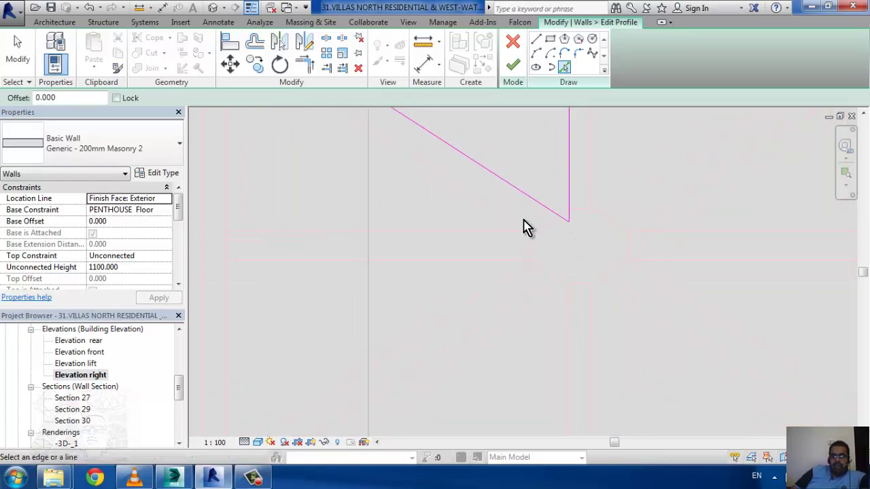
- Add a fillet arc between the vertical line and the diagonal at the triangle's corner
{"action": "left_click", "coordinate": [537, 54]}
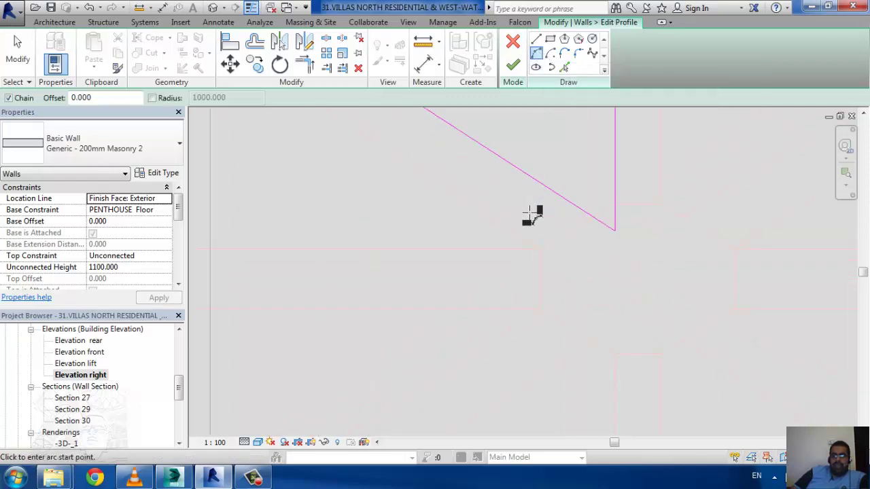
{"action": "left_click", "coordinate": [603, 219]}
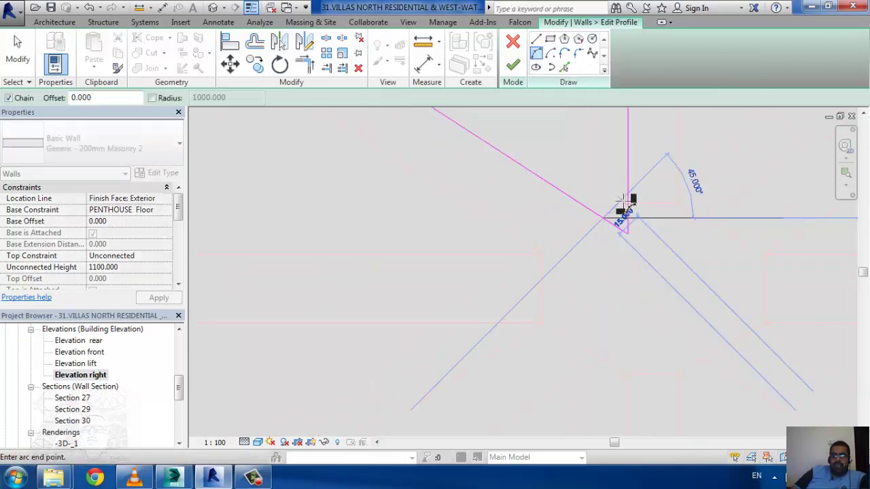
{"action": "left_click", "coordinate": [629, 212]}
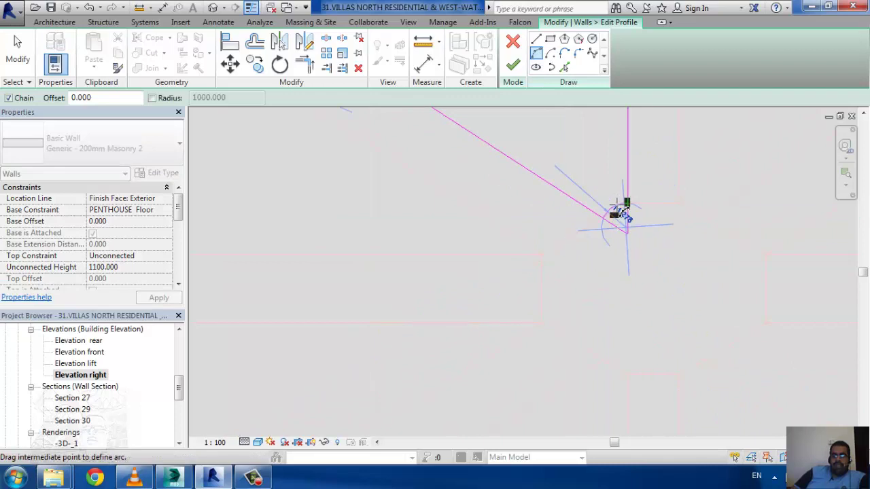
{"action": "key", "text": "Escape"}
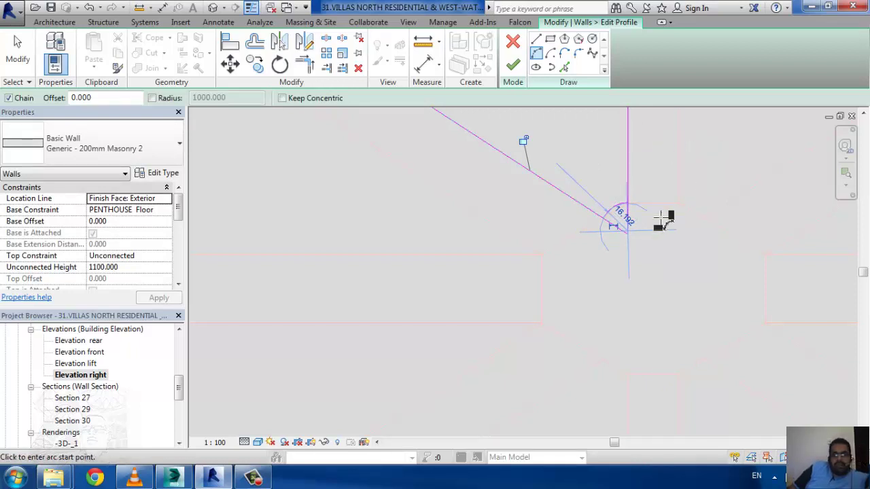
{"action": "left_click", "coordinate": [627, 224]}
{"action": "key", "text": "Escape"}
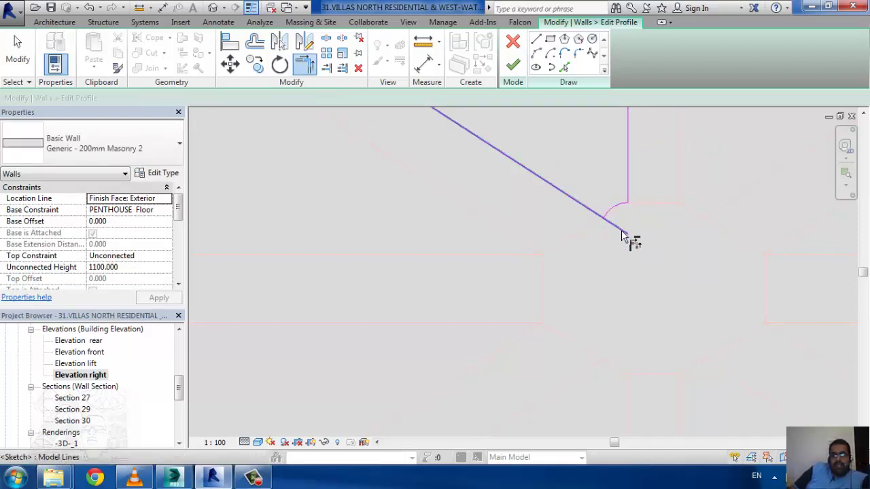
- Trim the diagonal, vertical and top lines to shared corners, closing the triangle
{"action": "left_click", "coordinate": [611, 215]}
{"action": "left_click", "coordinate": [604, 220]}
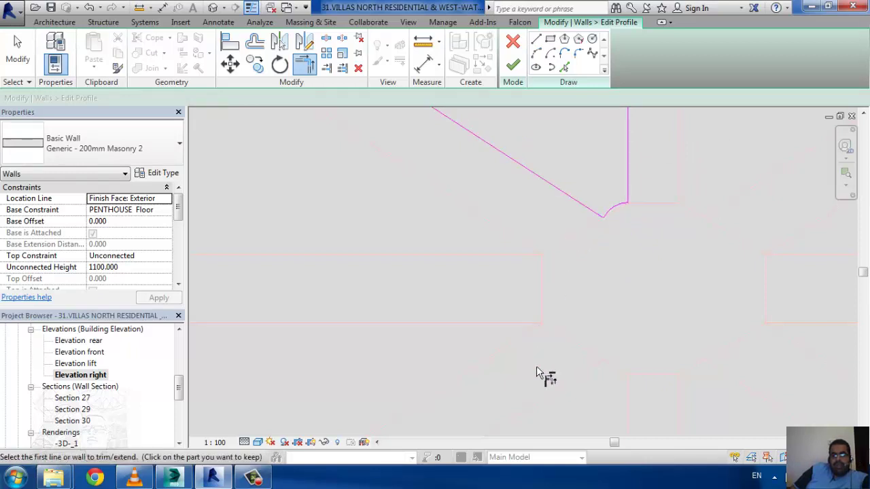
{"action": "scroll", "coordinate": [533, 364], "scroll_direction": "down", "scroll_amount": 2}
{"action": "scroll", "coordinate": [523, 355], "scroll_direction": "down", "scroll_amount": 2}
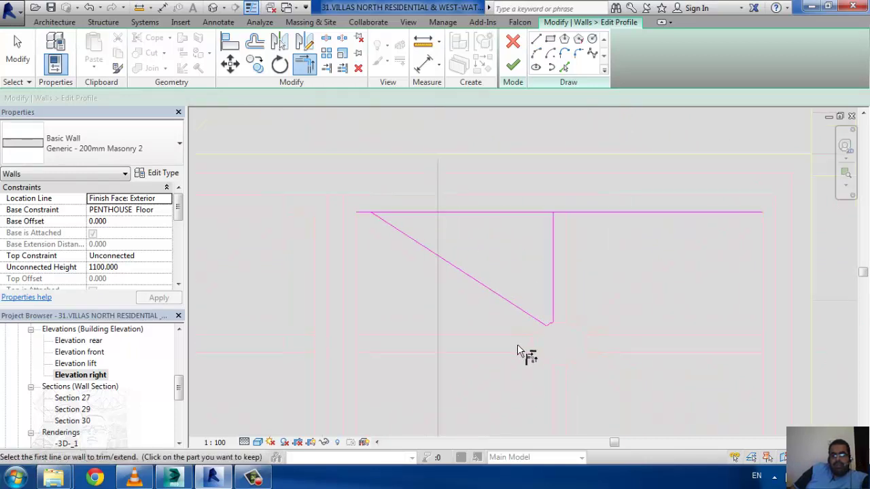
{"action": "left_click", "coordinate": [415, 238]}
{"action": "left_click", "coordinate": [536, 222]}
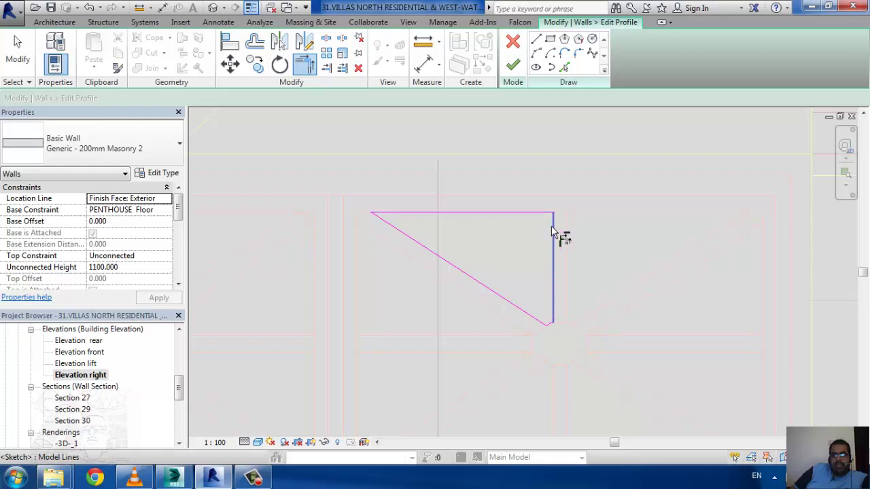
{"action": "scroll", "coordinate": [510, 206], "scroll_direction": "down", "scroll_amount": 2}
{"action": "scroll", "coordinate": [537, 231], "scroll_direction": "up", "scroll_amount": 2}
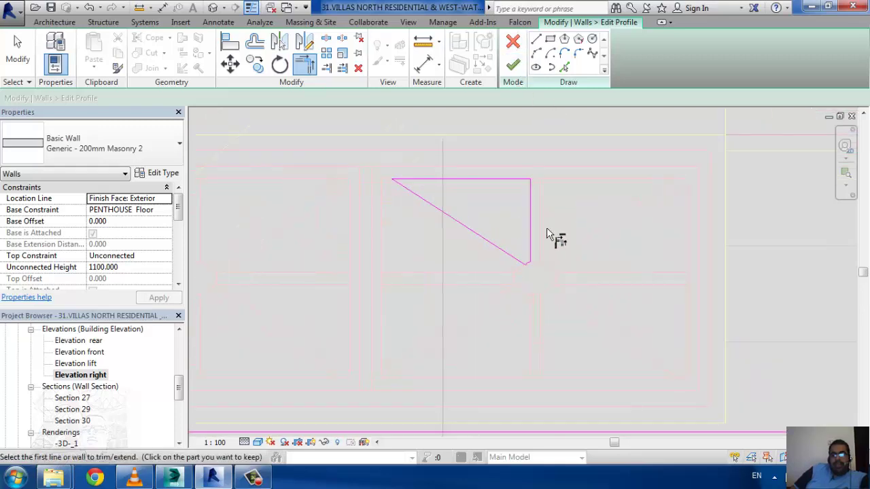
{"action": "scroll", "coordinate": [544, 238], "scroll_direction": "up", "scroll_amount": 1}
{"action": "key", "text": "Escape"}
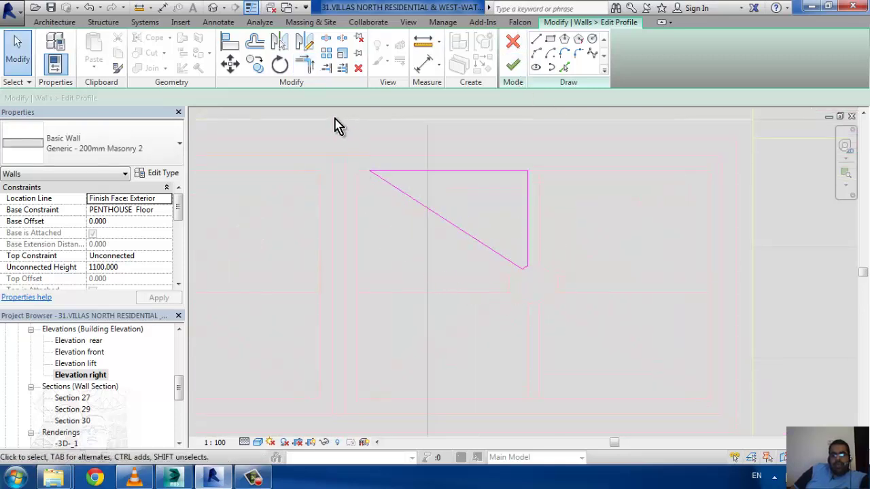
- Mirror-copy the triangle sketch across a vertical axis to the right
{"action": "left_click_drag", "start_coordinate": [319, 110], "coordinate": [571, 345]}
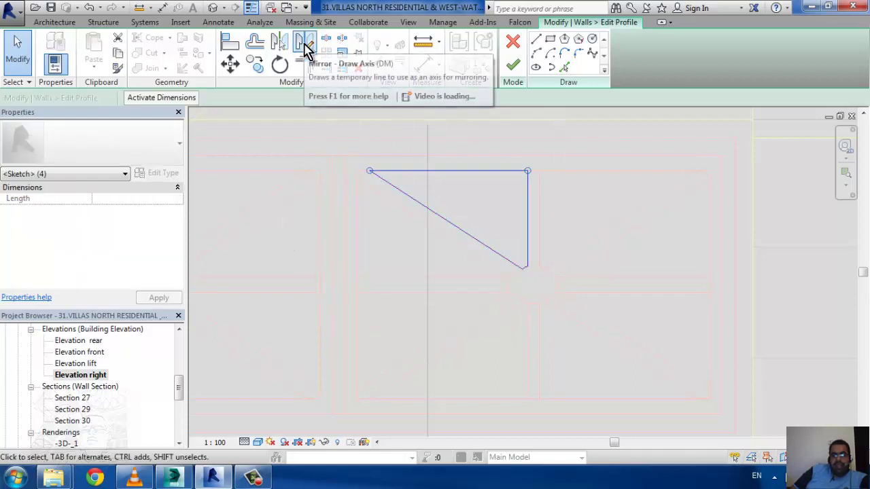
{"action": "left_click", "coordinate": [305, 49]}
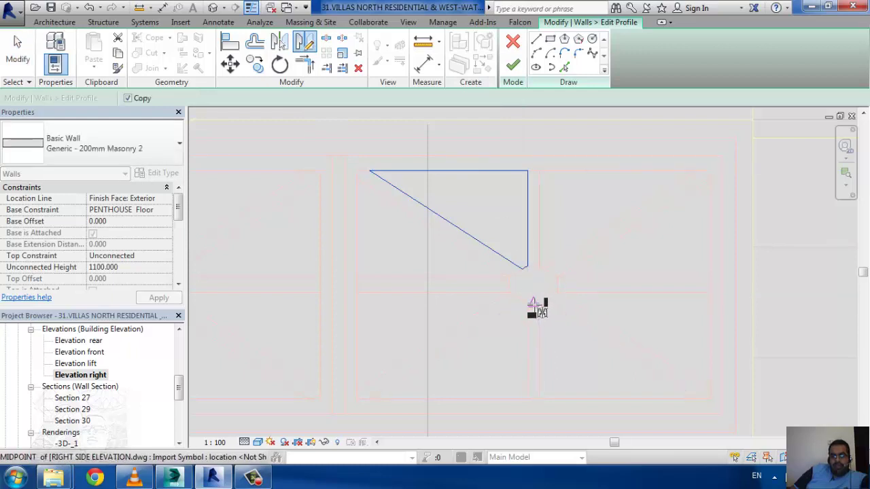
{"action": "left_click", "coordinate": [533, 303]}
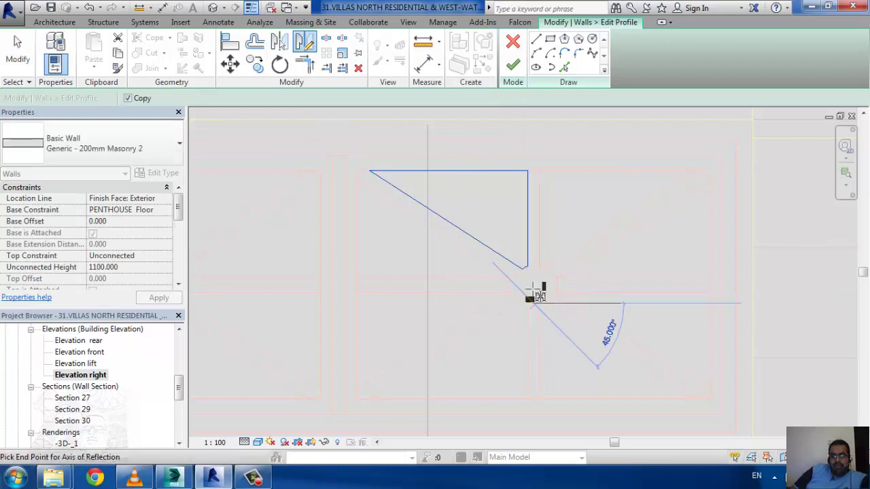
{"action": "left_click", "coordinate": [535, 140]}
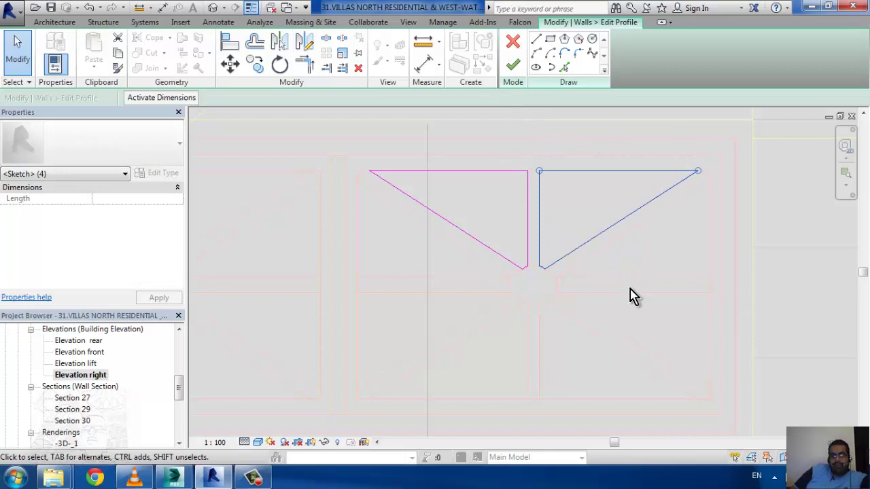
{"action": "scroll", "coordinate": [542, 283], "scroll_direction": "down", "scroll_amount": 1}
{"action": "mouse_move", "coordinate": [629, 310]}
{"action": "middle_mouse_down"}
{"action": "mouse_move", "coordinate": [621, 286]}
{"action": "mouse_move", "coordinate": [445, 307]}
{"action": "middle_mouse_up"}
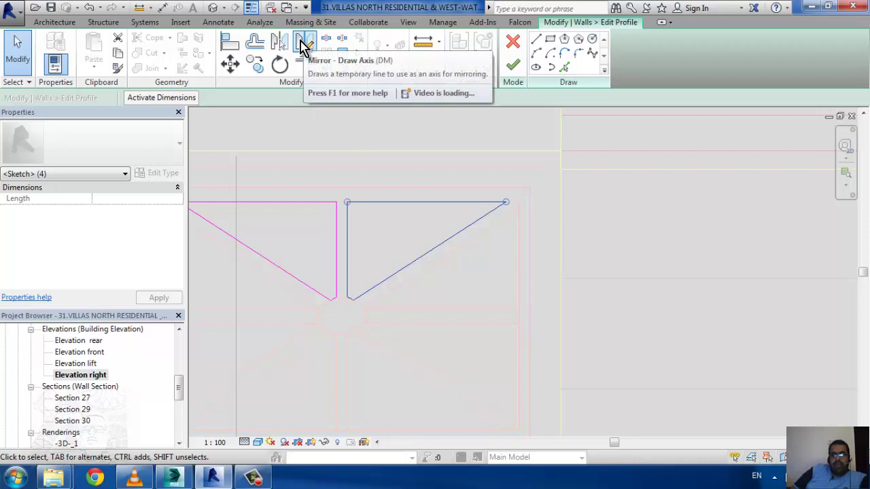
- Mirror the new triangle across a diagonal axis, then delete the extra mirrored copy
{"action": "left_click", "coordinate": [303, 48]}
{"action": "scroll", "coordinate": [357, 303], "scroll_direction": "up", "scroll_amount": 2}
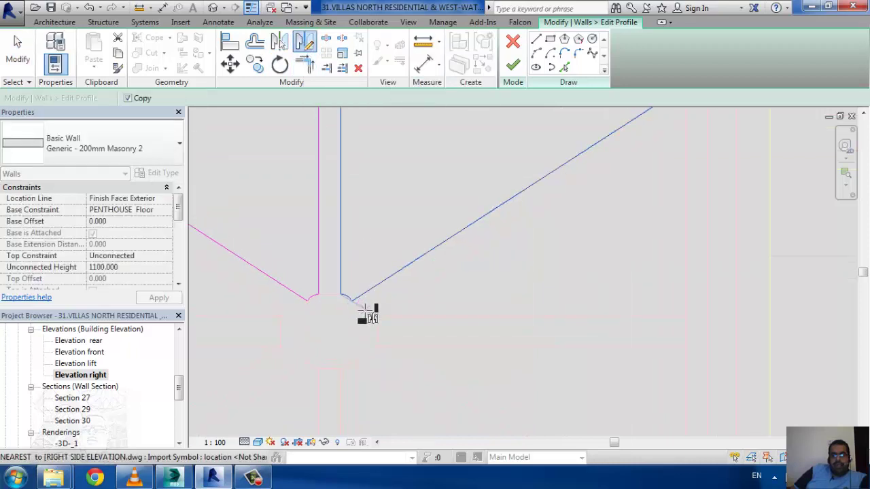
{"action": "scroll", "coordinate": [398, 311], "scroll_direction": "down", "scroll_amount": 2}
{"action": "scroll", "coordinate": [412, 320], "scroll_direction": "up", "scroll_amount": 2}
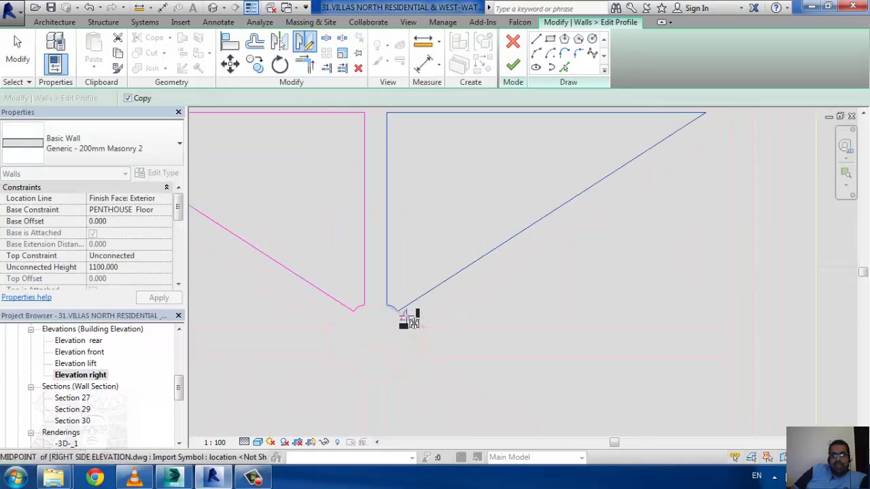
{"action": "left_click", "coordinate": [402, 315]}
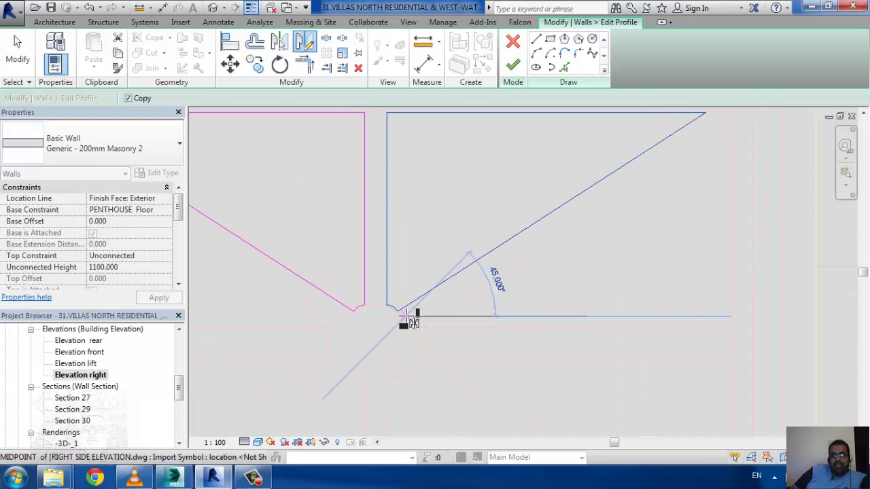
{"action": "left_click", "coordinate": [705, 125]}
{"action": "scroll", "coordinate": [707, 217], "scroll_direction": "down", "scroll_amount": 1}
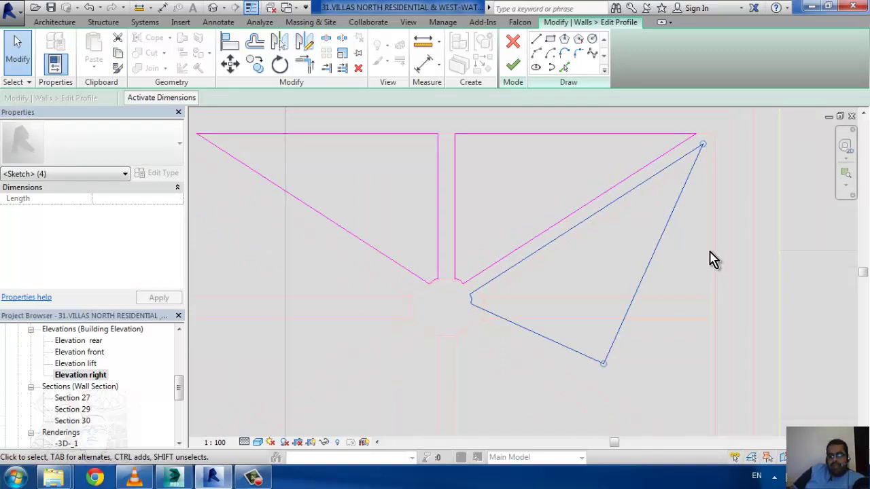
{"action": "key", "text": "Delete"}
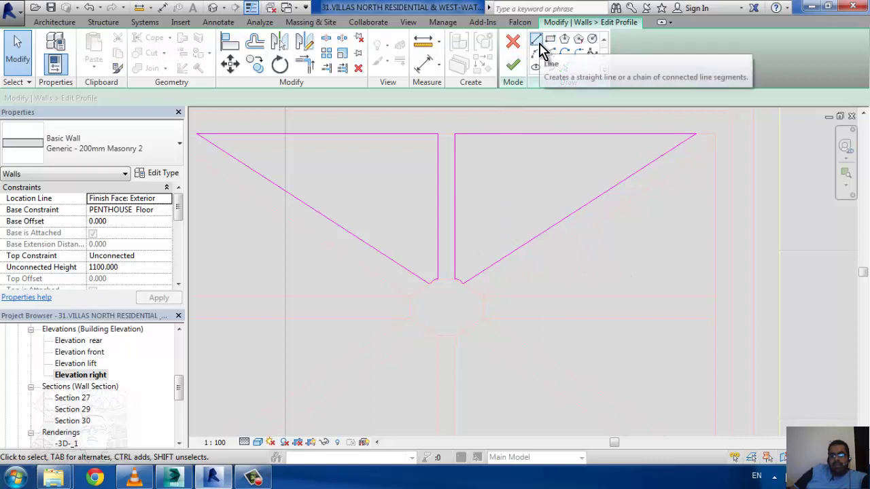
- Switch to Pick Lines with an offset of 10 for tracing the lattice hub
{"action": "scroll", "coordinate": [513, 201], "scroll_direction": "down", "scroll_amount": 2}
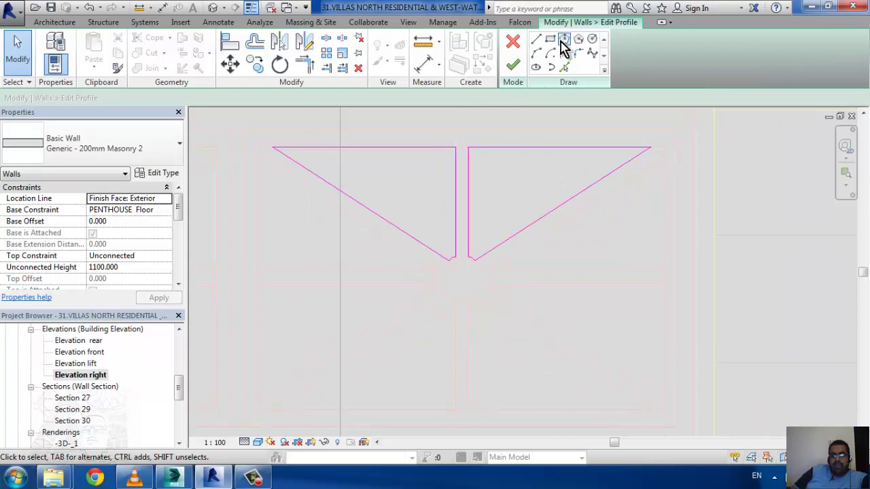
{"action": "scroll", "coordinate": [470, 297], "scroll_direction": "up", "scroll_amount": 1}
{"action": "scroll", "coordinate": [435, 258], "scroll_direction": "up", "scroll_amount": 1}
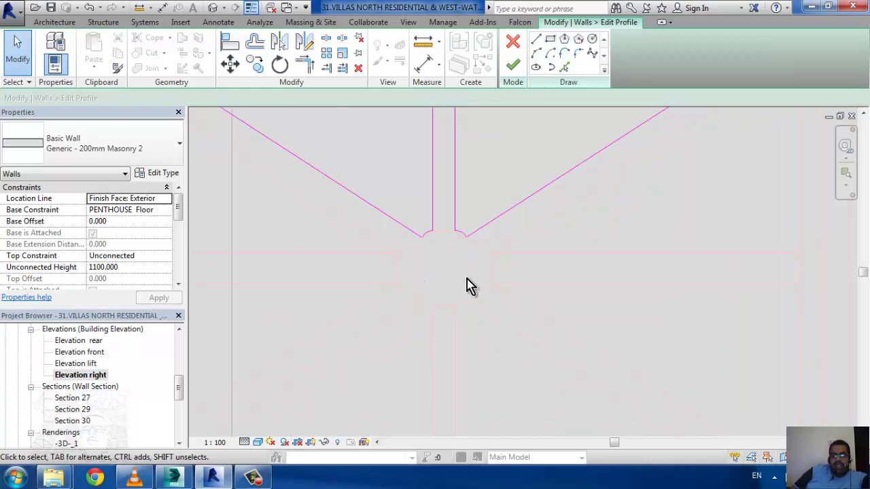
{"action": "scroll", "coordinate": [452, 238], "scroll_direction": "up", "scroll_amount": 2}
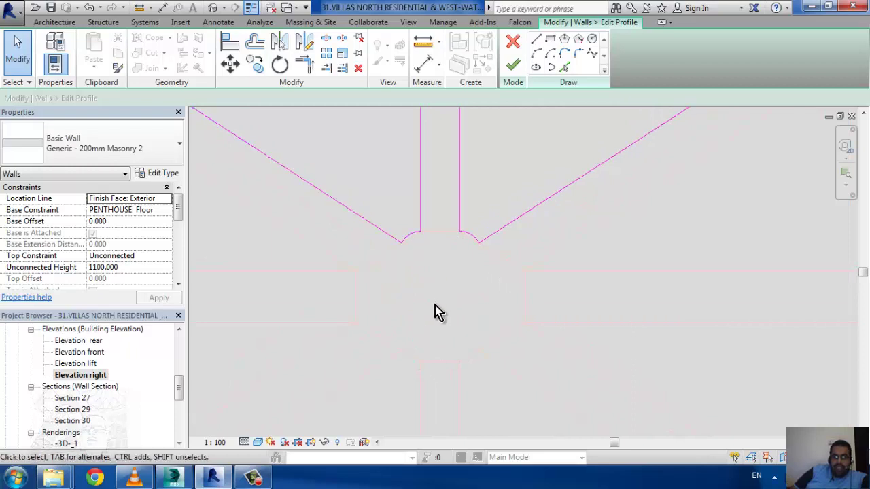
{"action": "scroll", "coordinate": [435, 307], "scroll_direction": "down", "scroll_amount": 2}
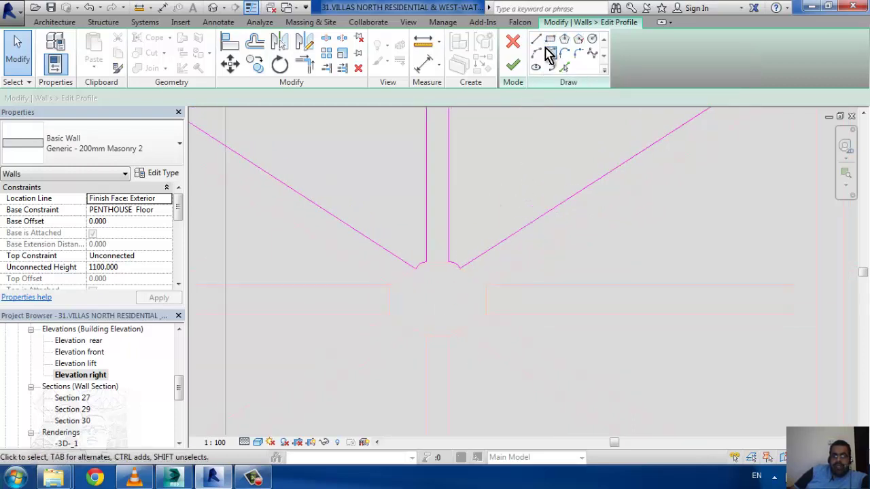
{"action": "left_click", "coordinate": [564, 68]}
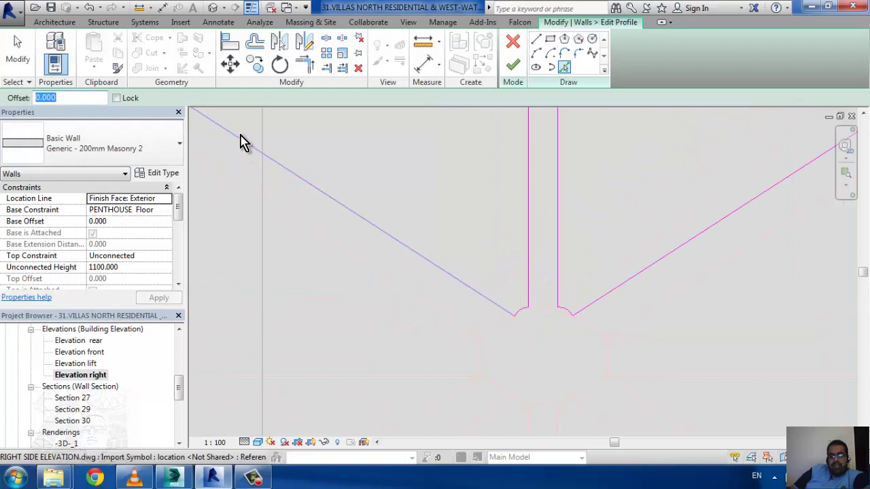
{"action": "type", "text": "10"}
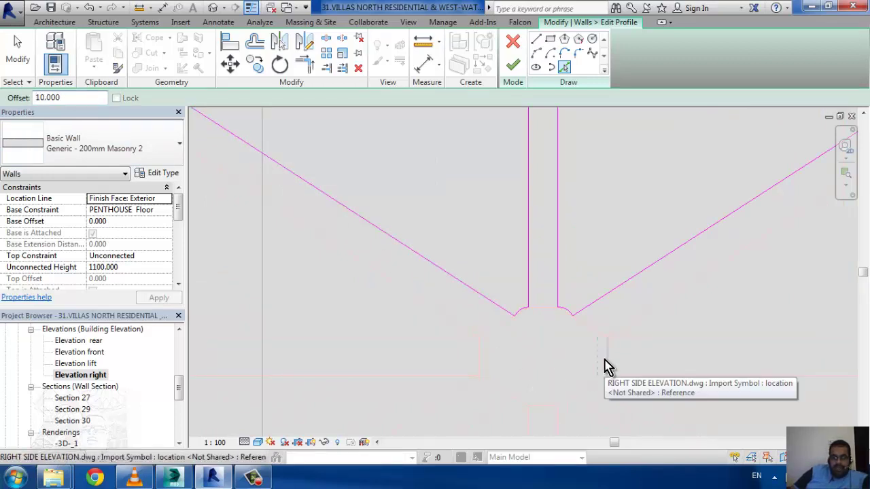
{"action": "key", "text": "Return"}
- Trace the hub's right vertical, lower-right diagonal, top and upper-left diagonal octagon sides
{"action": "left_click", "coordinate": [602, 349]}
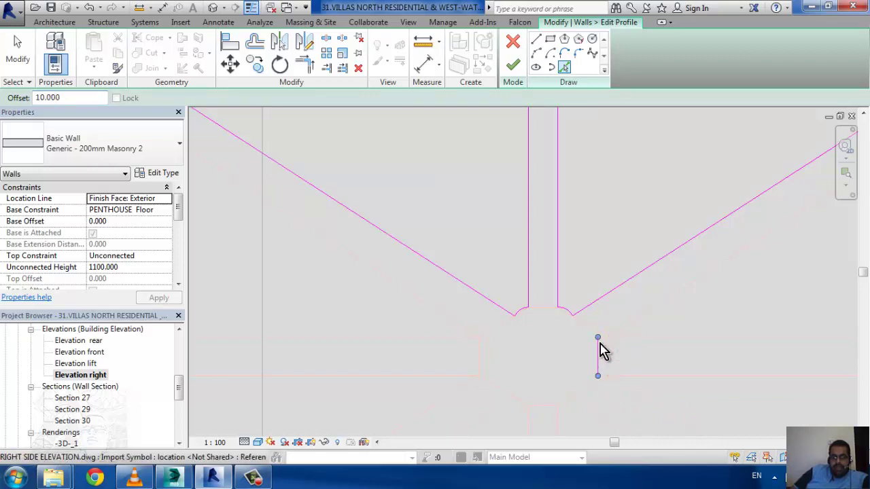
{"action": "scroll", "coordinate": [602, 347], "scroll_direction": "up", "scroll_amount": 2}
{"action": "left_click", "coordinate": [536, 315]}
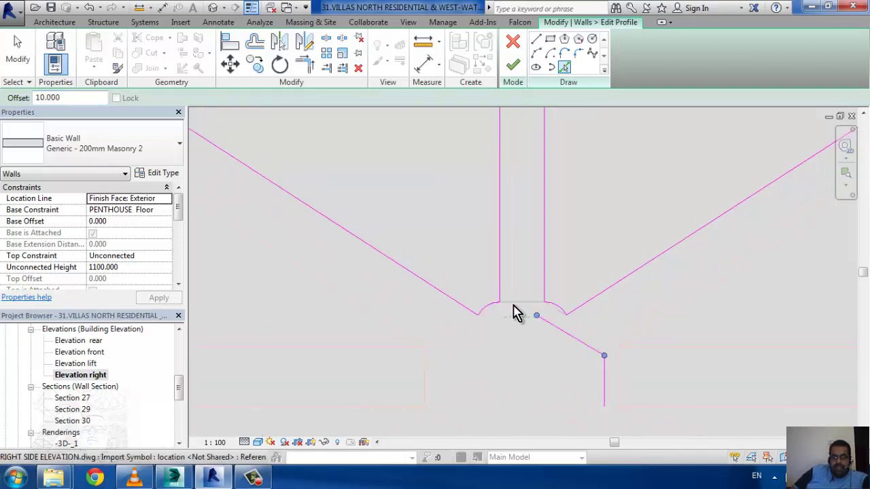
{"action": "left_click", "coordinate": [500, 315]}
{"action": "scroll", "coordinate": [487, 361], "scroll_direction": "up", "scroll_amount": 2}
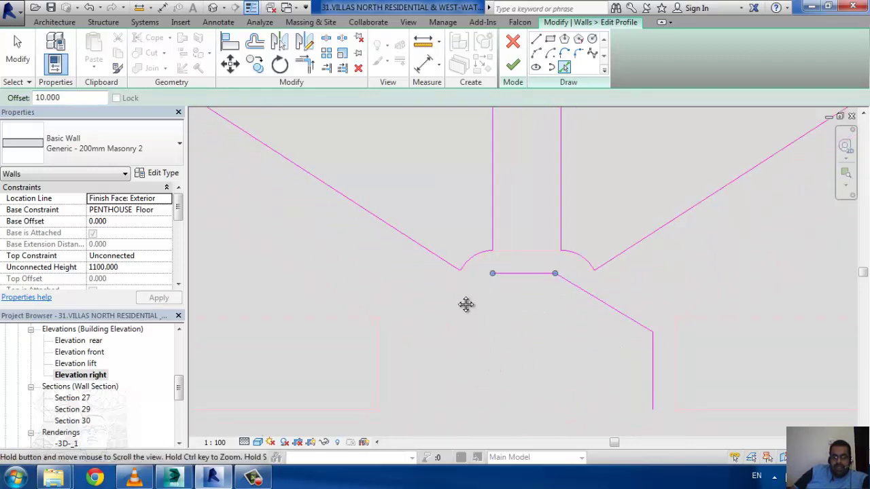
{"action": "middle_click_drag", "start_coordinate": [467, 306], "coordinate": [423, 233]}
{"action": "left_click", "coordinate": [414, 216]}
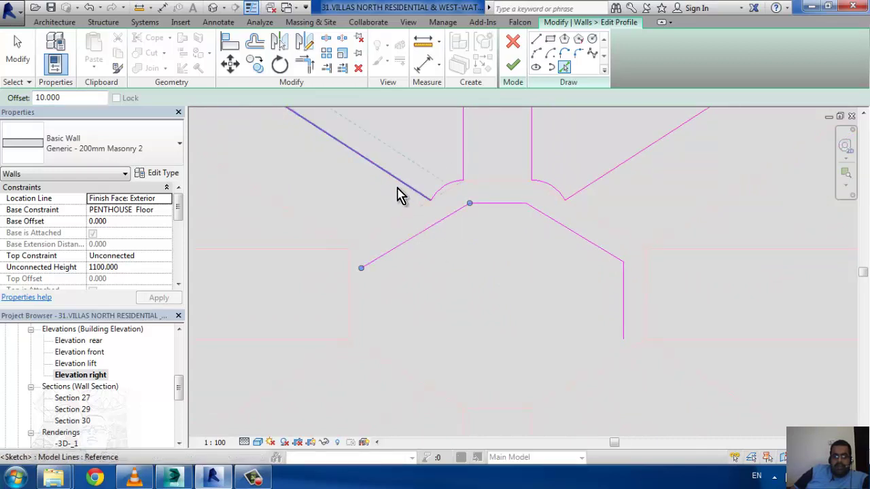
- Add the left, lower-left, bottom and closing lower-right sides, then finish the profile
{"action": "scroll", "coordinate": [399, 191], "scroll_direction": "down", "scroll_amount": 1}
{"action": "left_click", "coordinate": [359, 285]}
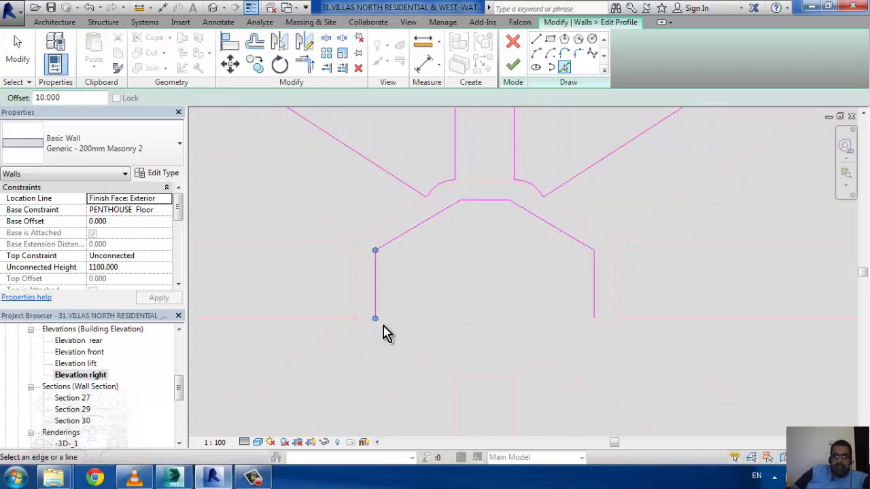
{"action": "left_click", "coordinate": [388, 343]}
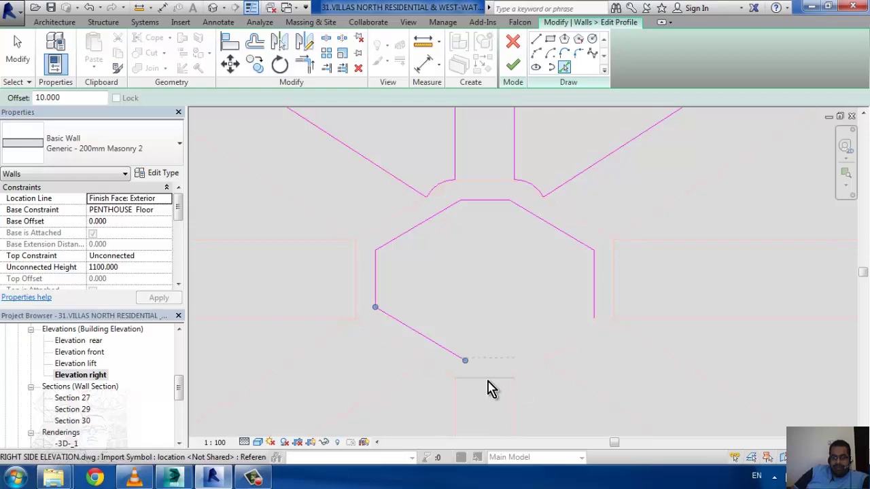
{"action": "left_click", "coordinate": [489, 387]}
{"action": "left_click", "coordinate": [554, 357]}
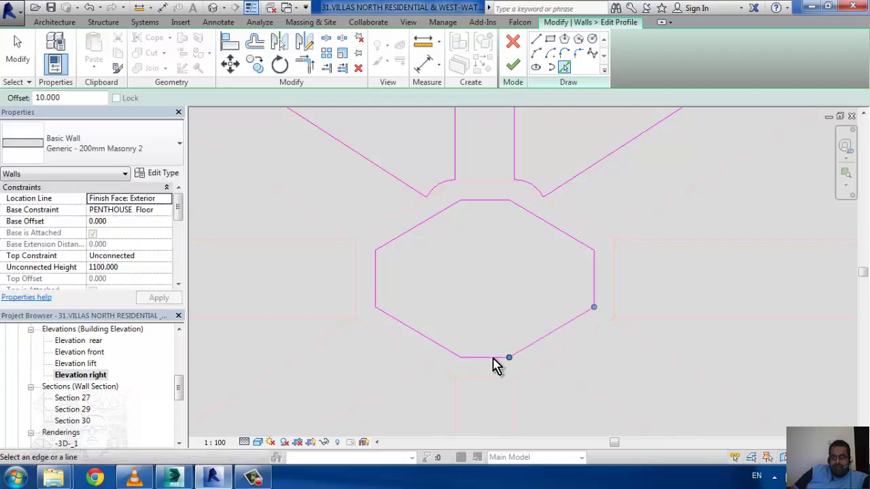
{"action": "left_click", "coordinate": [514, 66]}
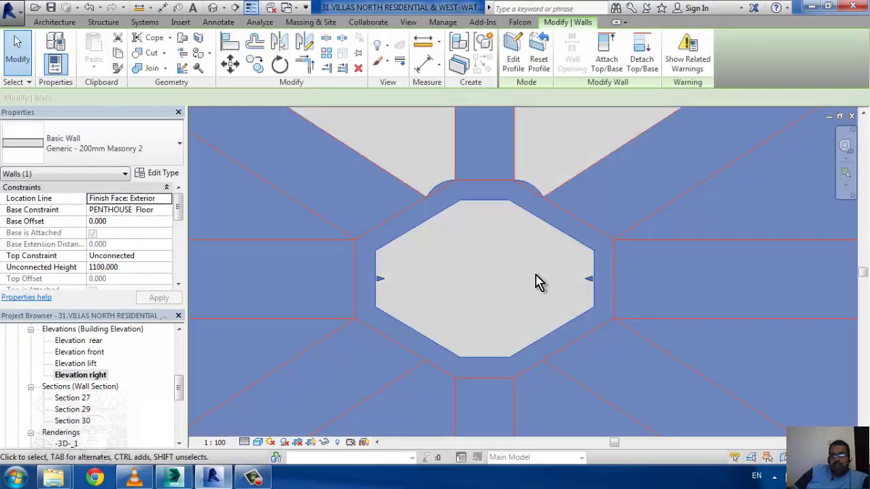
- Reopen Edit Profile on the 200mm parapet wall and dismiss the Attachments Removed warning
{"action": "scroll", "coordinate": [398, 282], "scroll_direction": "down", "scroll_amount": 3}
{"action": "scroll", "coordinate": [496, 247], "scroll_direction": "down", "scroll_amount": 5}
{"action": "scroll", "coordinate": [520, 246], "scroll_direction": "down", "scroll_amount": 3}
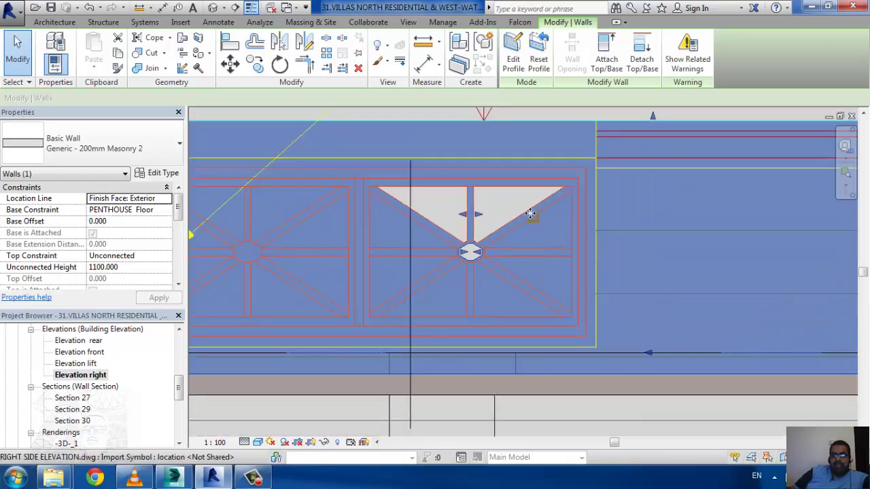
{"action": "left_click", "coordinate": [517, 66]}
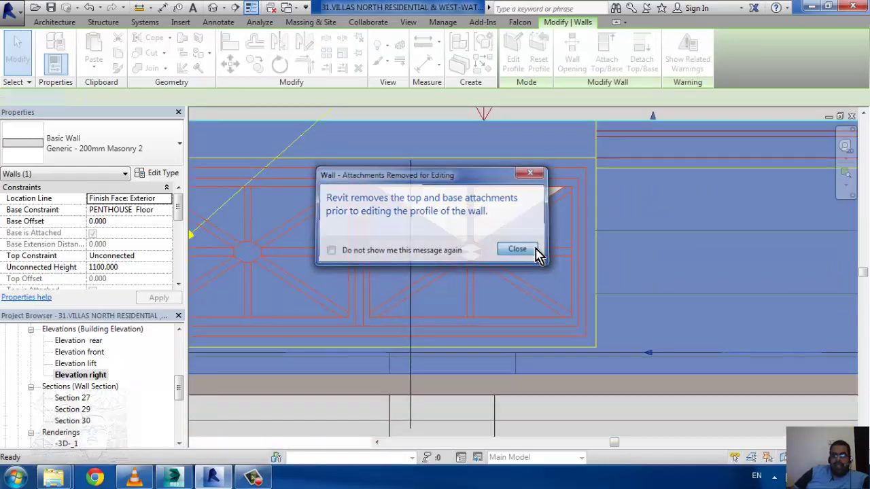
{"action": "left_click", "coordinate": [538, 250]}
{"action": "scroll", "coordinate": [442, 290], "scroll_direction": "up", "scroll_amount": 1}
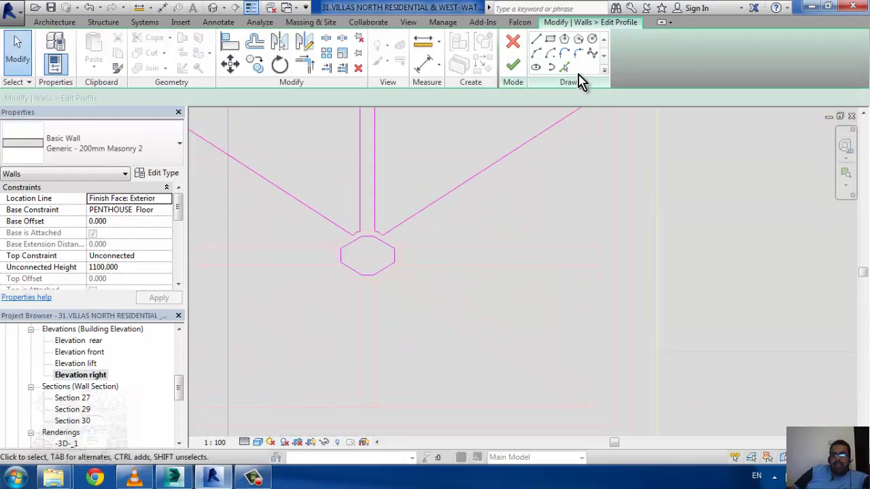
{"action": "scroll", "coordinate": [520, 246], "scroll_direction": "down", "scroll_amount": 2}
{"action": "scroll", "coordinate": [518, 224], "scroll_direction": "down", "scroll_amount": 1}
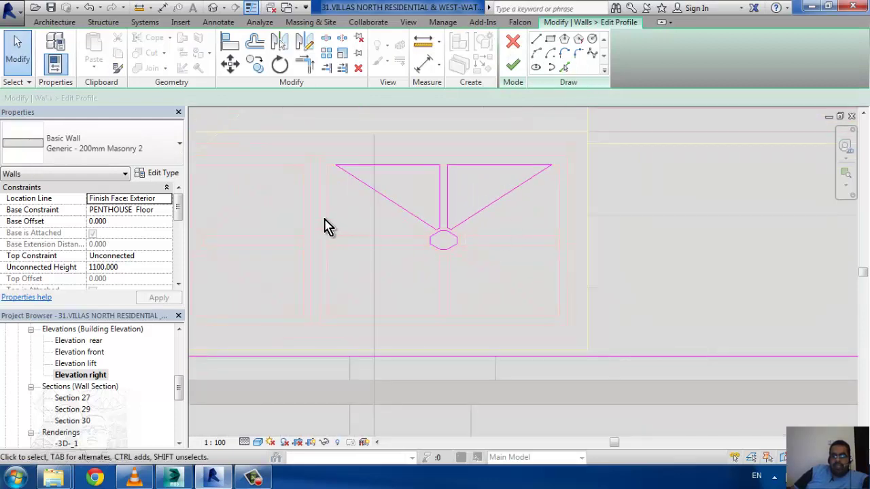
{"action": "mouse_move", "coordinate": [326, 227]}
{"action": "middle_mouse_down"}
{"action": "mouse_move", "coordinate": [539, 282]}
{"action": "mouse_move", "coordinate": [644, 286]}
{"action": "mouse_move", "coordinate": [535, 301]}
{"action": "middle_mouse_up"}
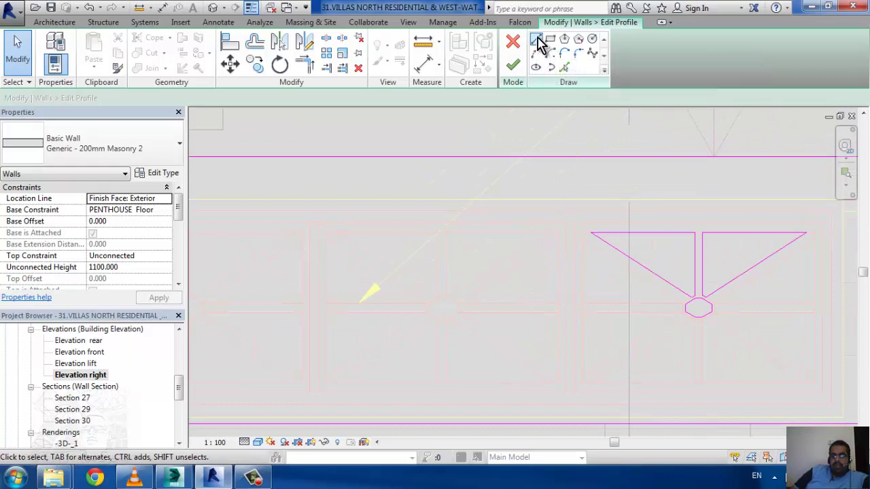
- Pick the horizontal, diagonal and right vertical lattice lines into the sketch
{"action": "left_click", "coordinate": [551, 67]}
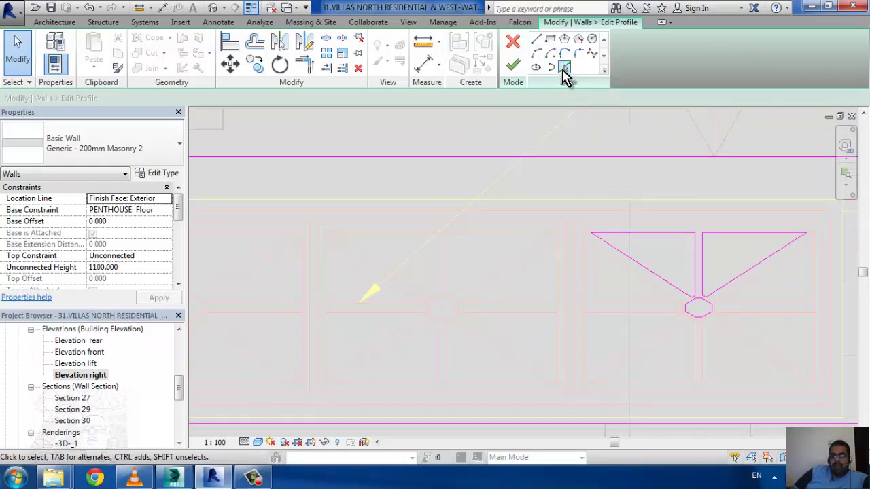
{"action": "scroll", "coordinate": [788, 356], "scroll_direction": "up", "scroll_amount": 2}
{"action": "scroll", "coordinate": [792, 353], "scroll_direction": "up", "scroll_amount": 2}
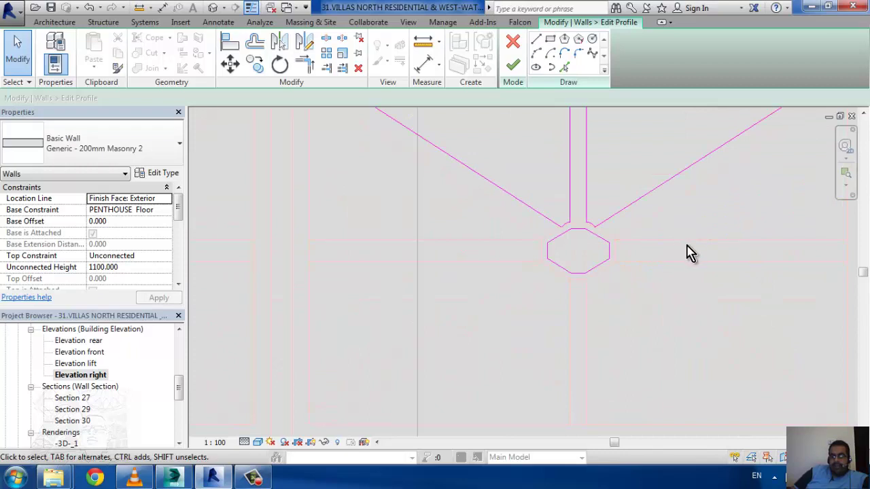
{"action": "left_click", "coordinate": [564, 66]}
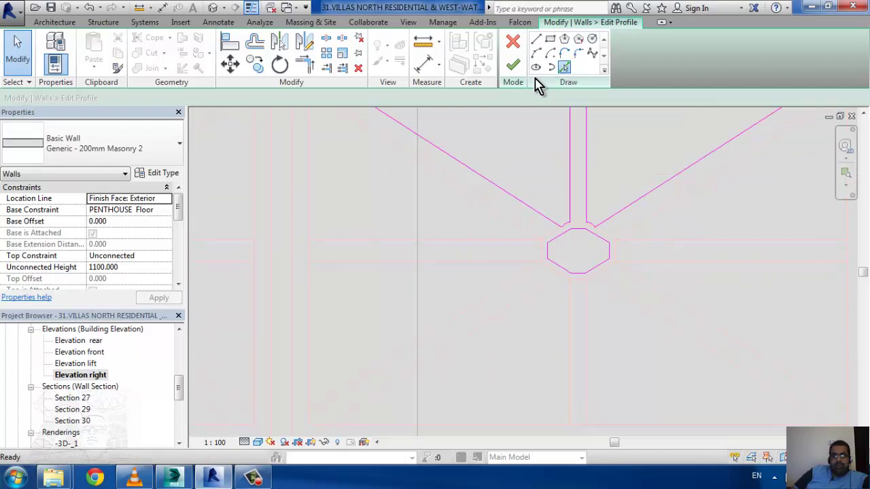
{"action": "left_click", "coordinate": [665, 244]}
{"action": "left_click", "coordinate": [661, 217]}
{"action": "middle_click_drag", "start_coordinate": [684, 314], "coordinate": [415, 323]}
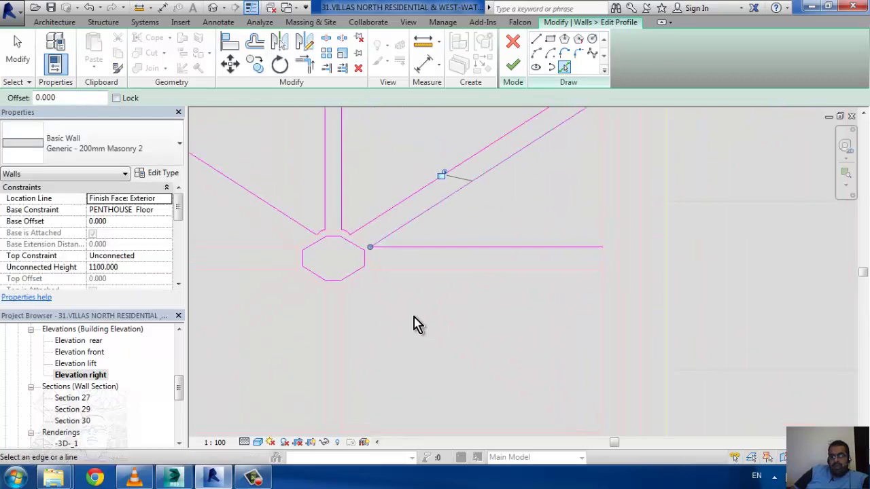
{"action": "left_click", "coordinate": [603, 228]}
{"action": "scroll", "coordinate": [576, 334], "scroll_direction": "down", "scroll_amount": 1}
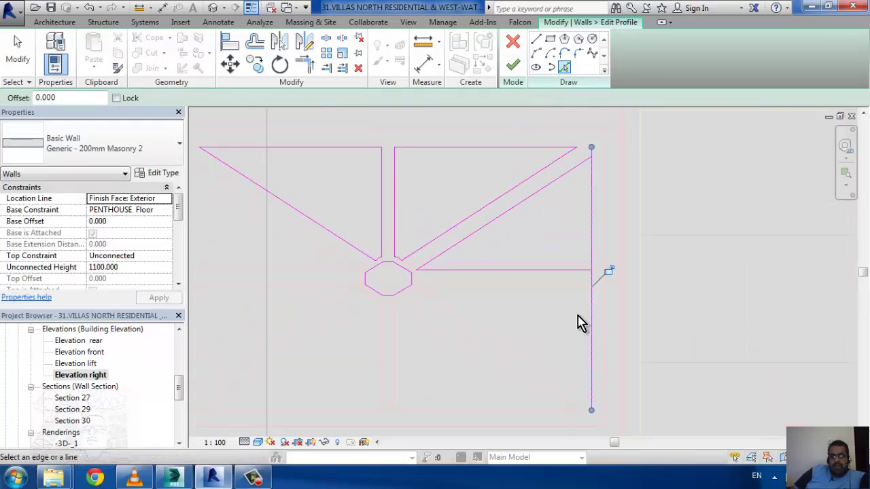
- Trim the right vertical line to corners with the horizontal and diagonal lines using TR
{"action": "key", "text": "t"}
{"action": "key", "text": "r"}
{"action": "left_click", "coordinate": [577, 271]}
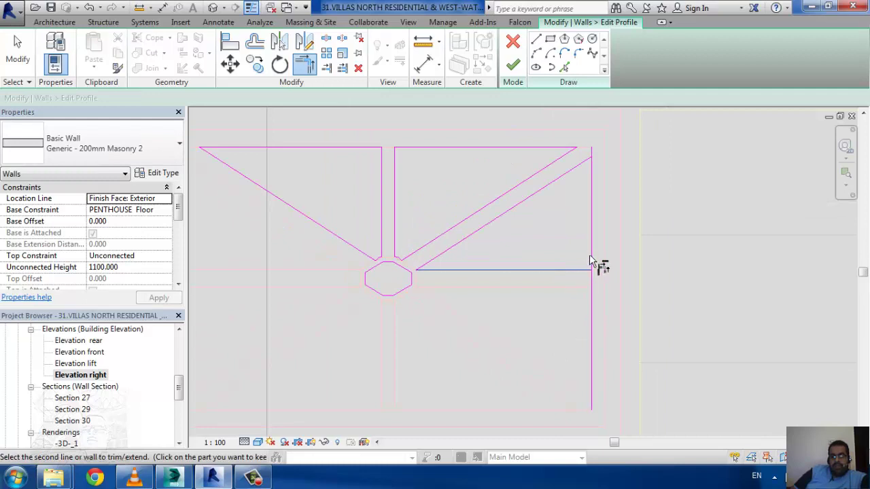
{"action": "left_click", "coordinate": [591, 197]}
{"action": "left_click", "coordinate": [575, 169]}
{"action": "left_click", "coordinate": [591, 200]}
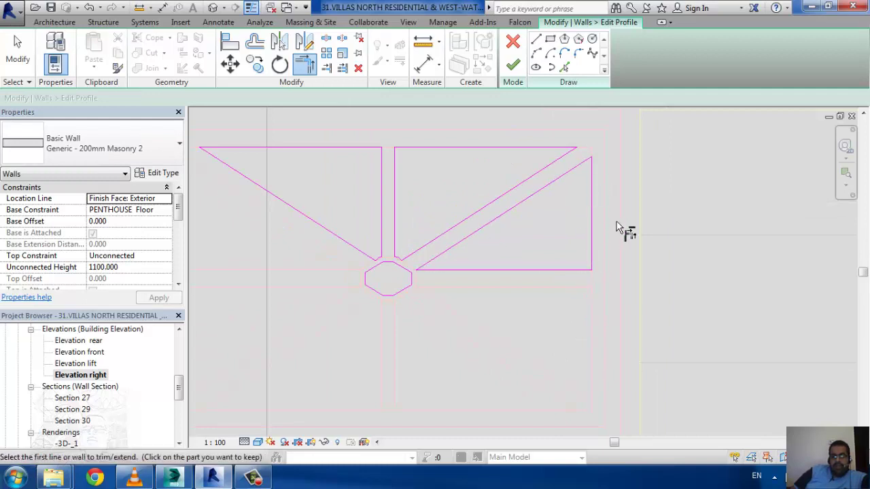
{"action": "scroll", "coordinate": [612, 231], "scroll_direction": "down", "scroll_amount": 1}
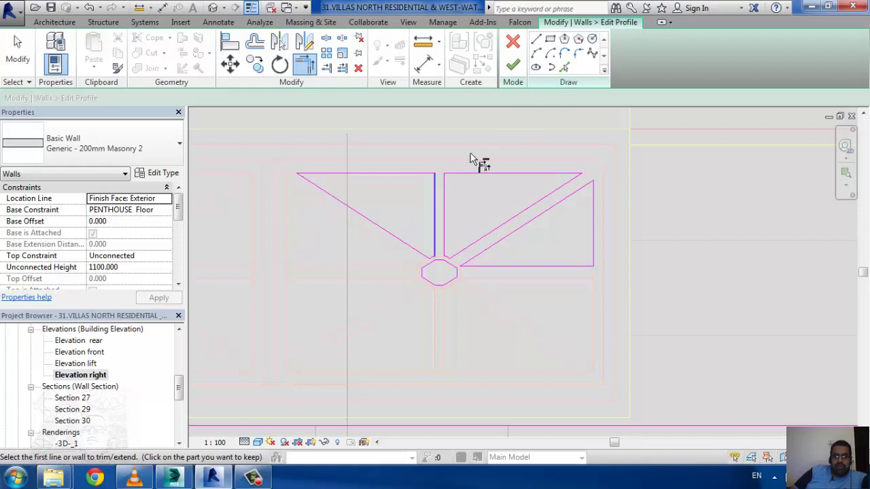
- Pick and trim the left horizontal and vertical lines to close the triangle, then window-select the upper half
{"action": "left_click", "coordinate": [565, 68]}
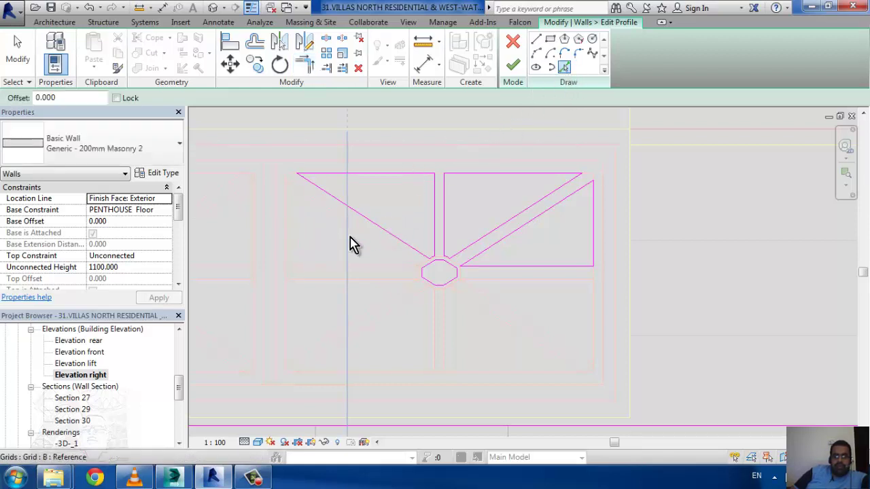
{"action": "left_click", "coordinate": [385, 266]}
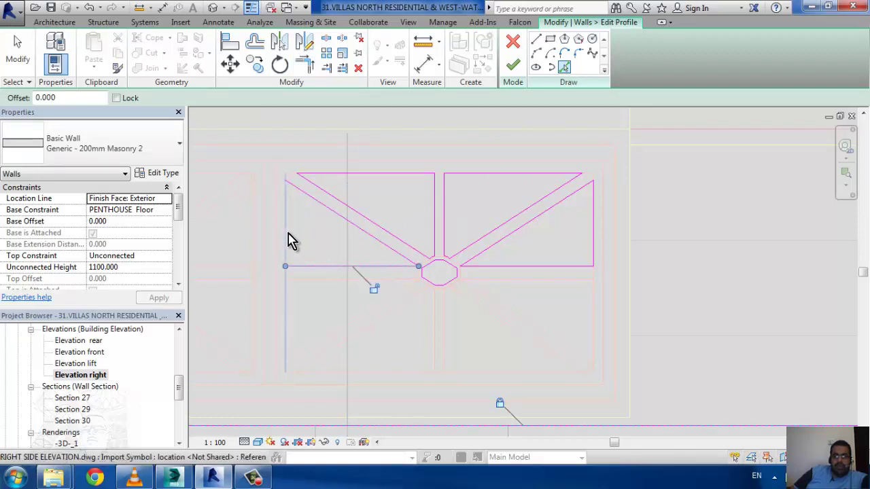
{"action": "left_click", "coordinate": [286, 241]}
{"action": "key", "text": "t"}
{"action": "key", "text": "r"}
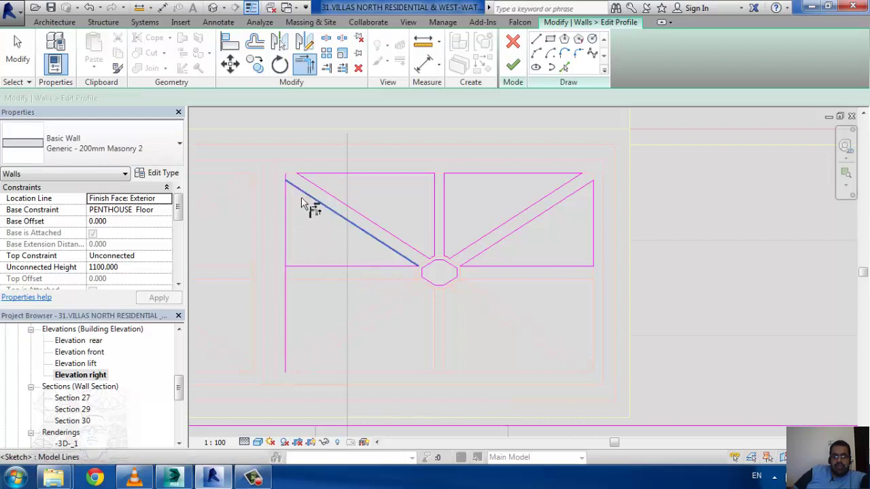
{"action": "left_click", "coordinate": [284, 208]}
{"action": "left_click", "coordinate": [290, 260]}
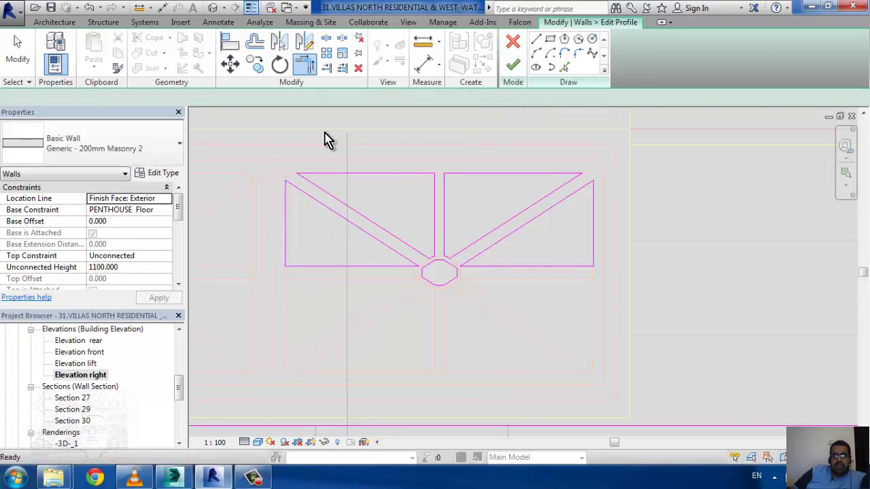
{"action": "key", "text": "Escape"}
{"action": "key", "text": "Escape"}
{"action": "mouse_move", "coordinate": [263, 144]}
{"action": "left_mouse_down"}
{"action": "mouse_move", "coordinate": [610, 274]}
{"action": "mouse_move", "coordinate": [608, 281]}
{"action": "left_mouse_up"}
- Mirror-copy the upper triangles downward across an axis through the octagon's mid-height
{"action": "scroll", "coordinate": [429, 278], "scroll_direction": "up", "scroll_amount": 4}
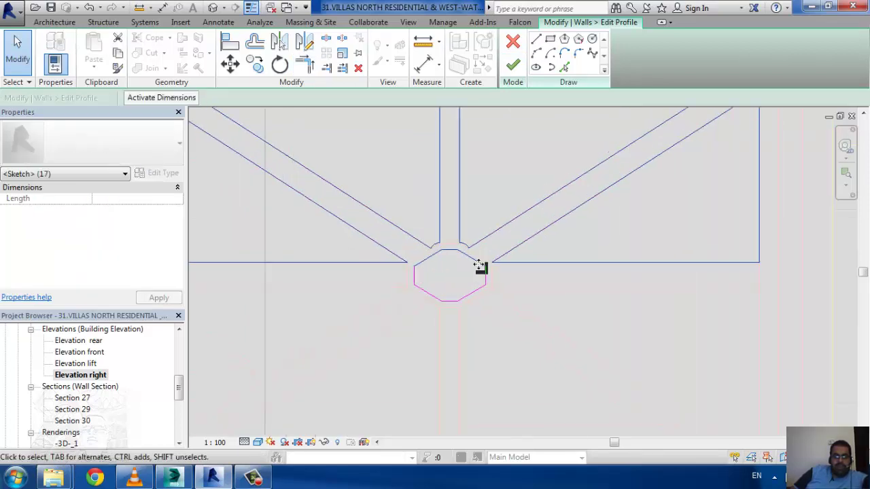
{"action": "left_click_drag", "start_coordinate": [467, 273], "coordinate": [429, 256]}
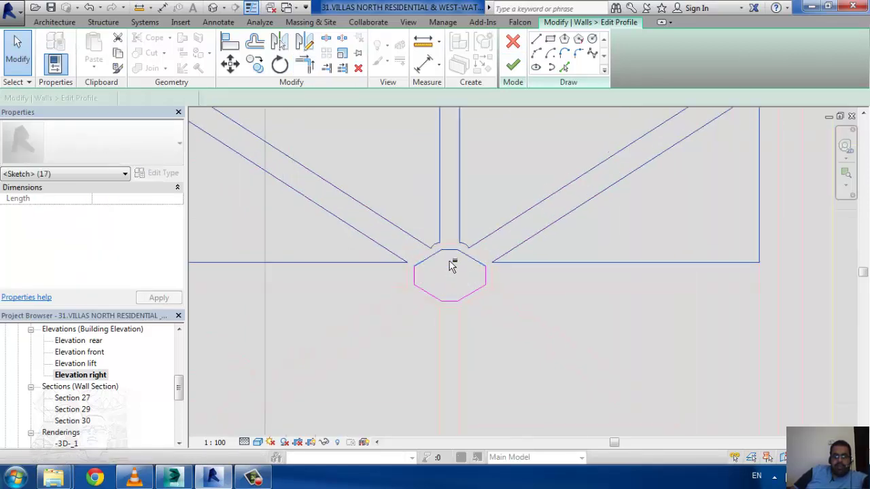
{"action": "scroll", "coordinate": [439, 301], "scroll_direction": "down", "scroll_amount": 3}
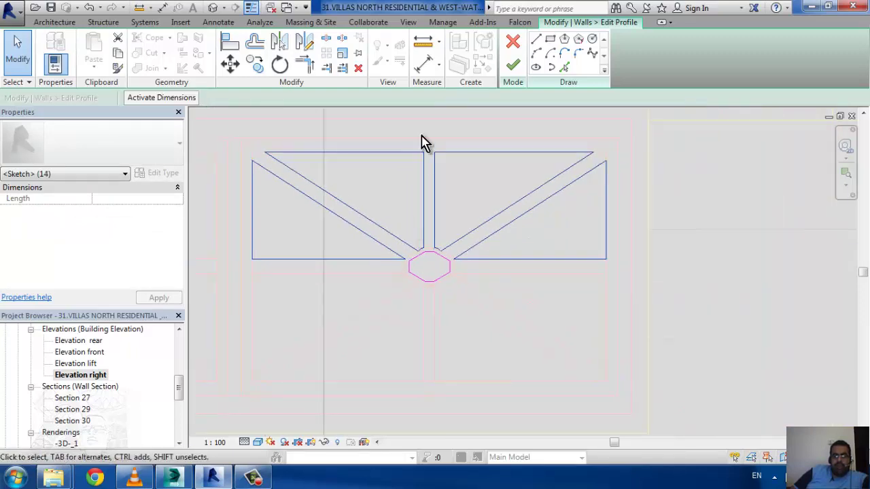
{"action": "left_click", "coordinate": [302, 51]}
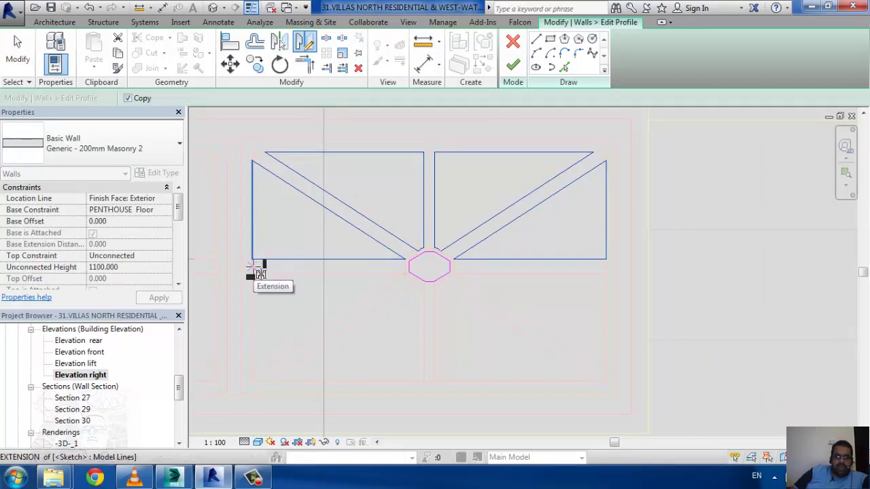
{"action": "scroll", "coordinate": [401, 269], "scroll_direction": "up", "scroll_amount": 2}
{"action": "scroll", "coordinate": [414, 265], "scroll_direction": "up", "scroll_amount": 2}
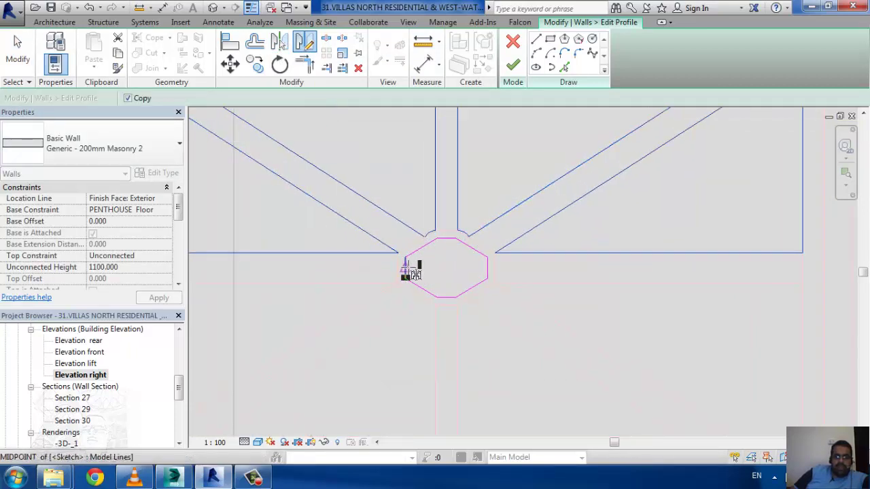
{"action": "left_click", "coordinate": [405, 268]}
{"action": "left_click", "coordinate": [778, 269]}
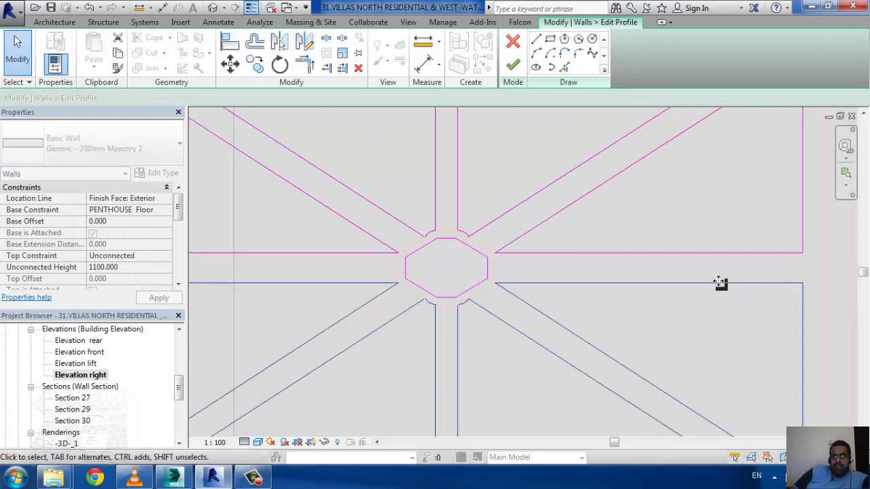
{"action": "scroll", "coordinate": [490, 258], "scroll_direction": "down", "scroll_amount": 3}
{"action": "scroll", "coordinate": [465, 295], "scroll_direction": "down", "scroll_amount": 1}
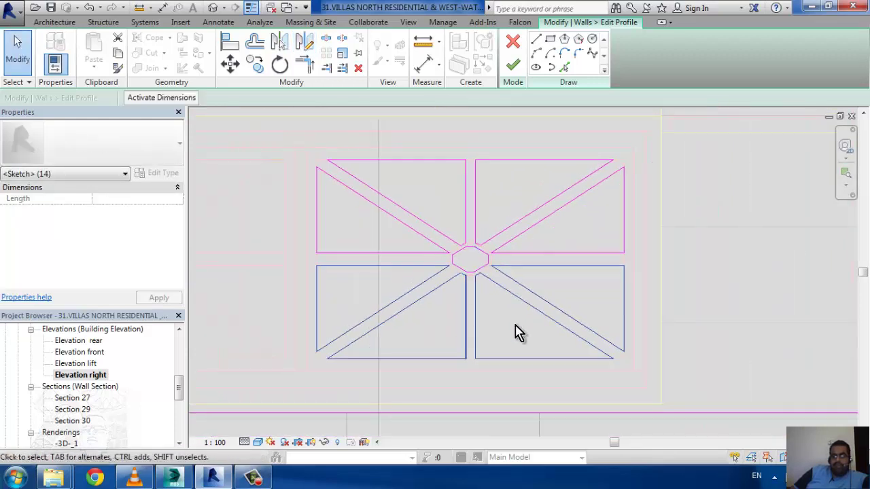
{"action": "scroll", "coordinate": [530, 319], "scroll_direction": "down", "scroll_amount": 2}
- Clear the selection and window-select the whole lattice sketch
{"action": "left_click", "coordinate": [451, 220]}
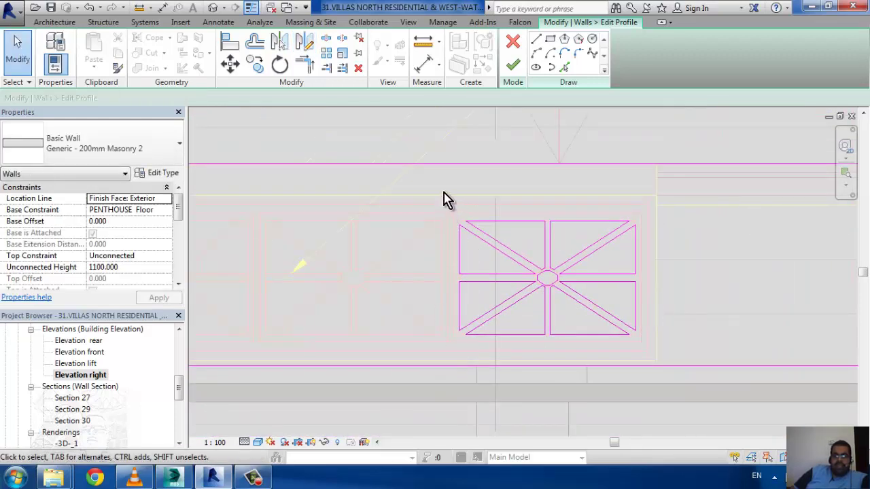
{"action": "left_click_drag", "start_coordinate": [445, 199], "coordinate": [671, 379]}
{"action": "scroll", "coordinate": [448, 357], "scroll_direction": "up", "scroll_amount": 2}
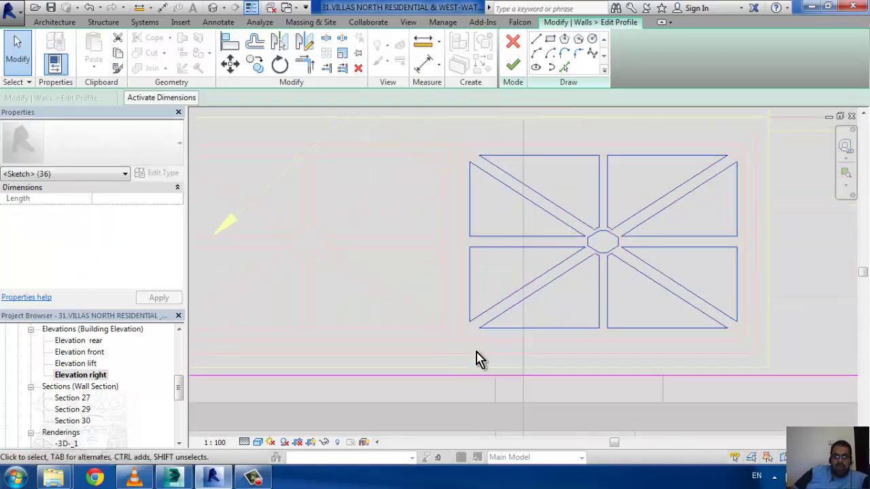
- Copy the lattice sketch once to the left of the original with CO
{"action": "key", "text": "c"}
{"action": "key", "text": "o"}
{"action": "left_click", "coordinate": [463, 340]}
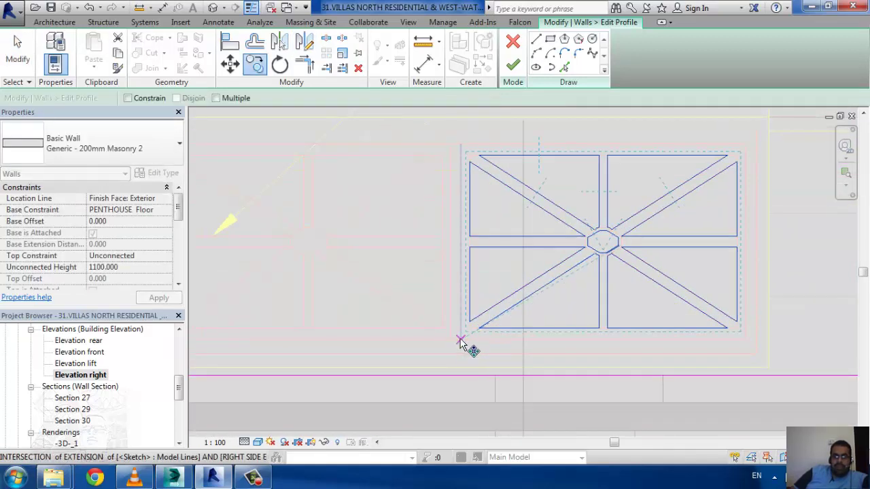
{"action": "scroll", "coordinate": [549, 330], "scroll_direction": "down", "scroll_amount": 1}
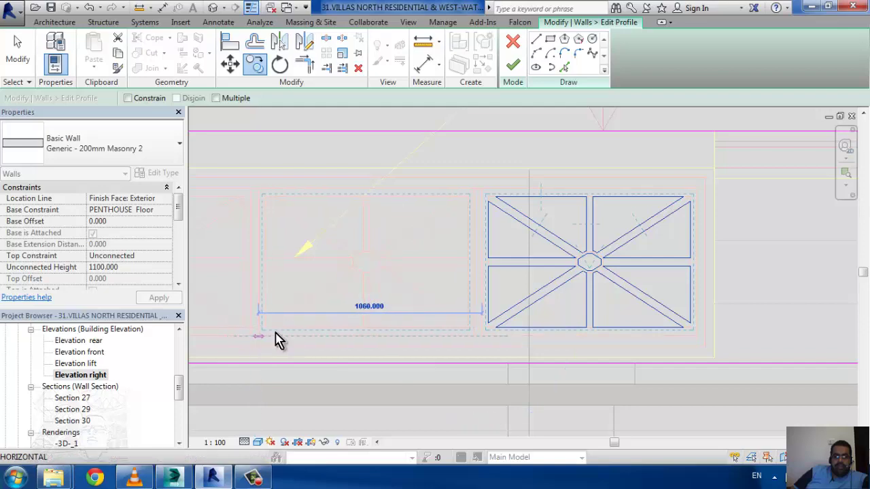
{"action": "left_click", "coordinate": [275, 340]}
{"action": "scroll", "coordinate": [453, 359], "scroll_direction": "down", "scroll_amount": 2}
{"action": "middle_click_drag", "start_coordinate": [336, 362], "coordinate": [501, 346]}
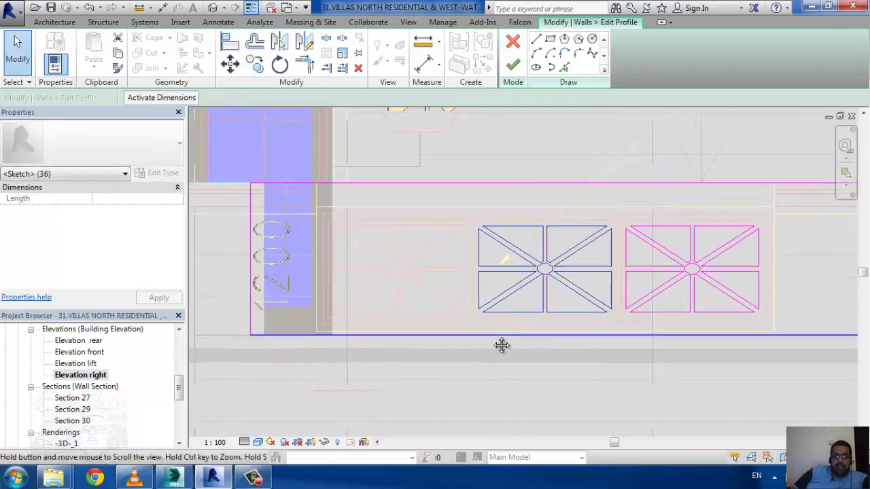
- Place a third lattice copy further left, then deselect and pan to show all three
{"action": "key", "text": "c"}
{"action": "left_click", "coordinate": [476, 320]}
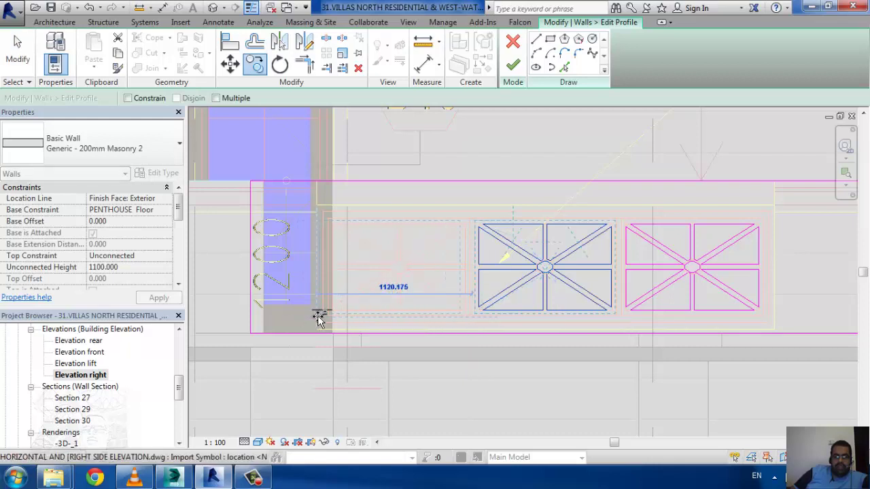
{"action": "left_click", "coordinate": [325, 318]}
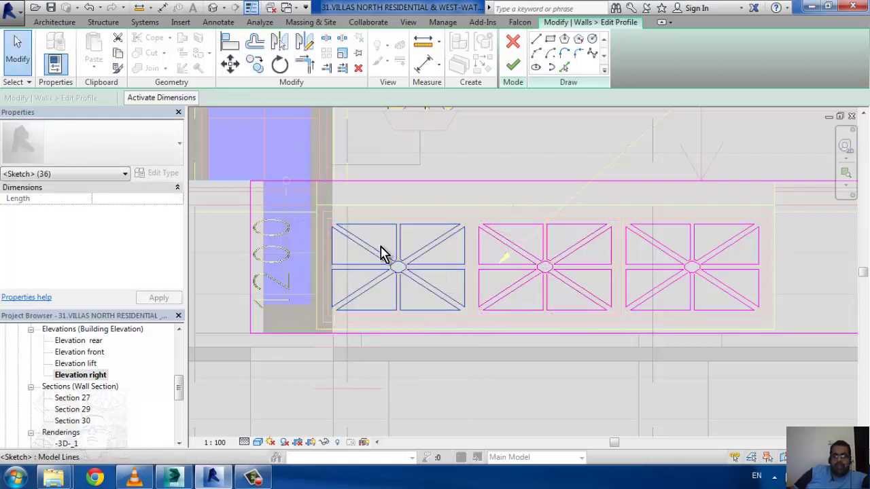
{"action": "scroll", "coordinate": [383, 253], "scroll_direction": "up", "scroll_amount": 2}
{"action": "key", "text": "Escape"}
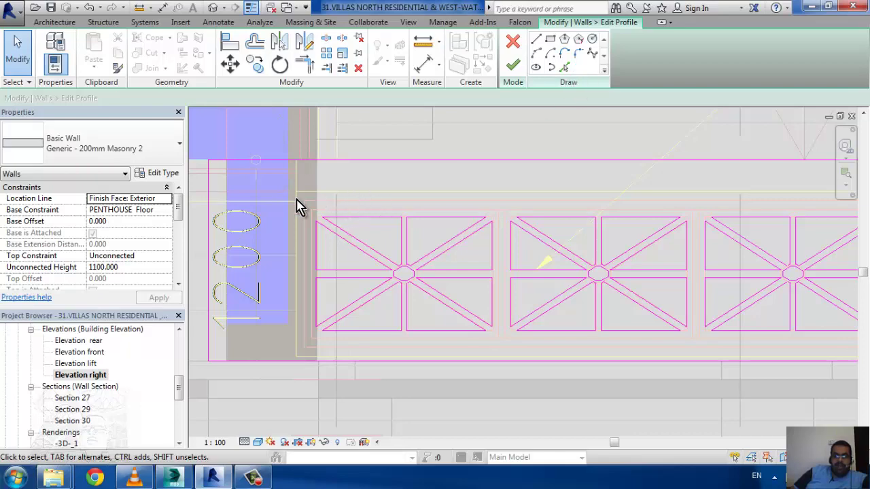
{"action": "scroll", "coordinate": [332, 248], "scroll_direction": "down", "scroll_amount": 2}
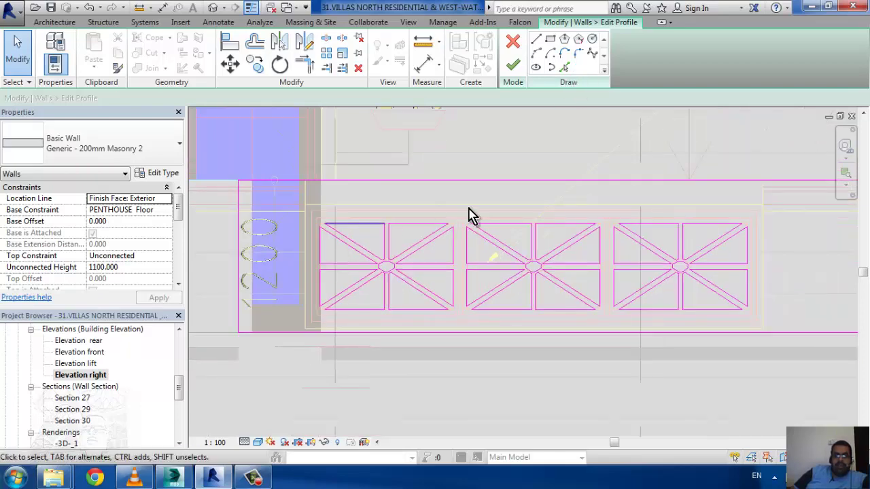
{"action": "mouse_move", "coordinate": [468, 216]}
{"action": "middle_mouse_down"}
{"action": "mouse_move", "coordinate": [483, 247]}
{"action": "mouse_move", "coordinate": [200, 252]}
{"action": "mouse_move", "coordinate": [435, 242]}
{"action": "middle_mouse_up"}
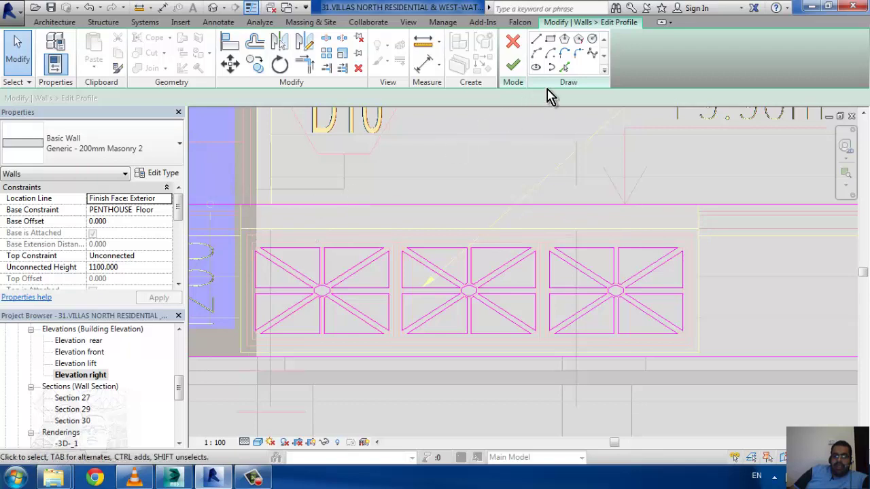
- Draw a notch line dropping 140 from the top-left corner and running across past the lattices
{"action": "left_click", "coordinate": [536, 42]}
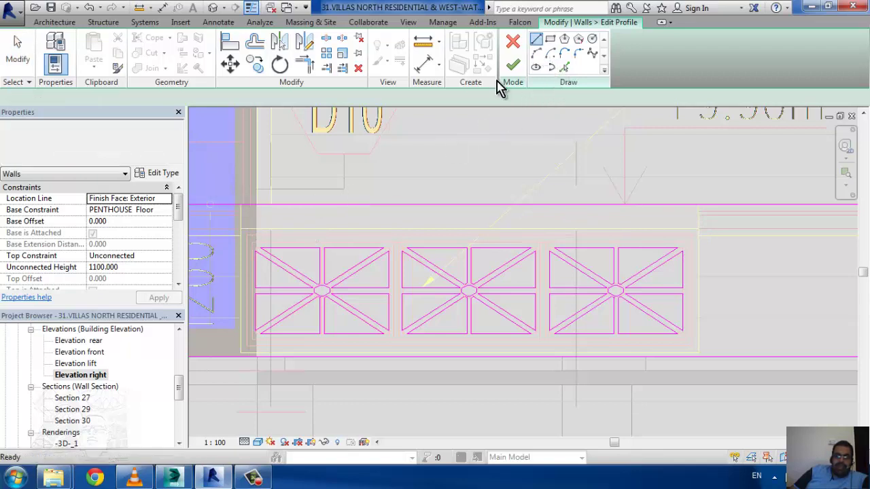
{"action": "left_click", "coordinate": [245, 202]}
{"action": "left_click", "coordinate": [246, 225]}
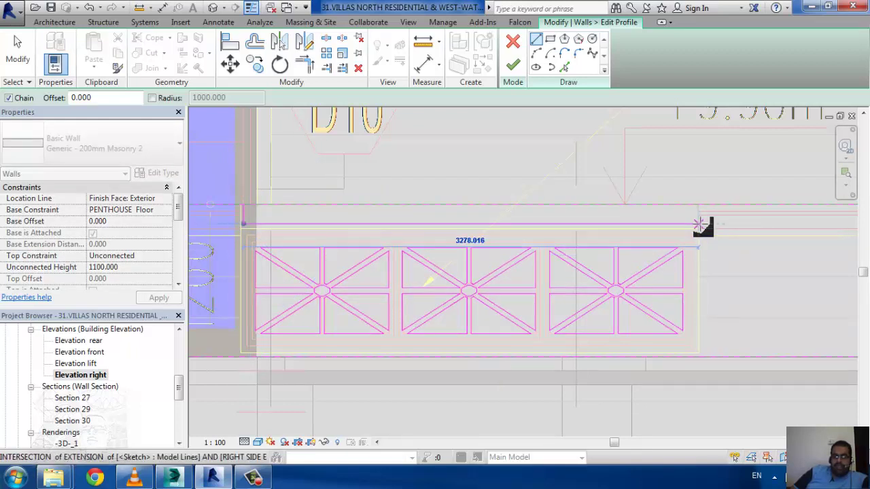
{"action": "left_click", "coordinate": [697, 226]}
{"action": "left_click", "coordinate": [699, 205]}
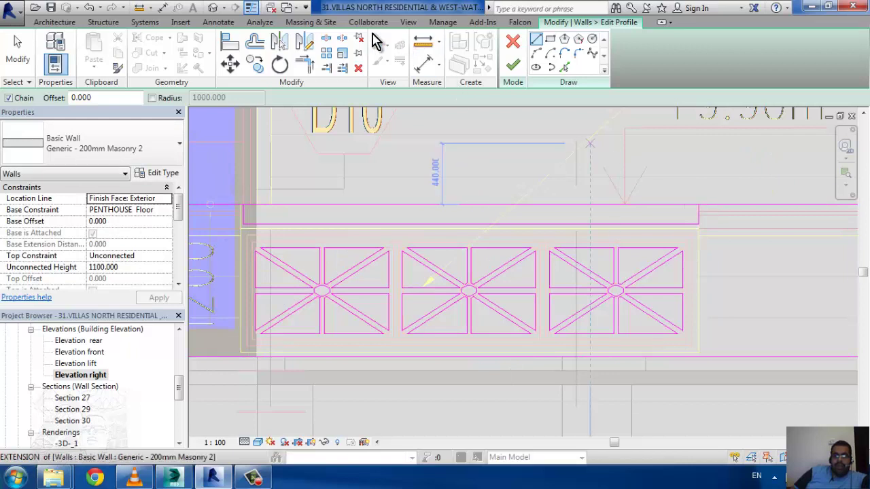
- Trim the top profile edge to the notch line with TR and finish the profile
{"action": "left_click", "coordinate": [328, 42]}
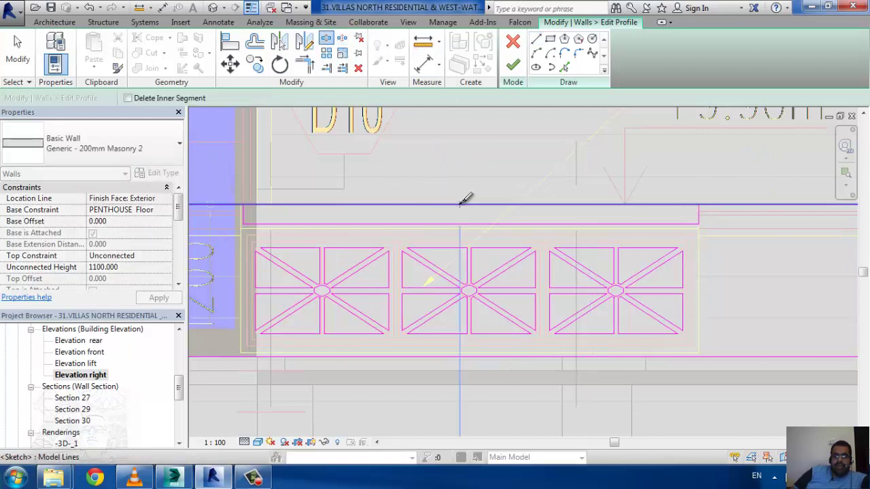
{"action": "key", "text": "Escape"}
{"action": "key", "text": "t"}
{"action": "key", "text": "r"}
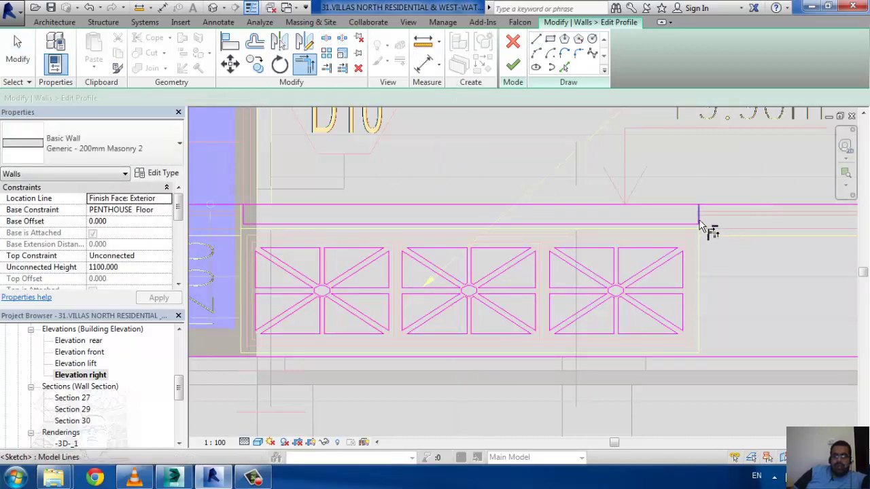
{"action": "left_click", "coordinate": [703, 225]}
{"action": "left_click", "coordinate": [712, 214]}
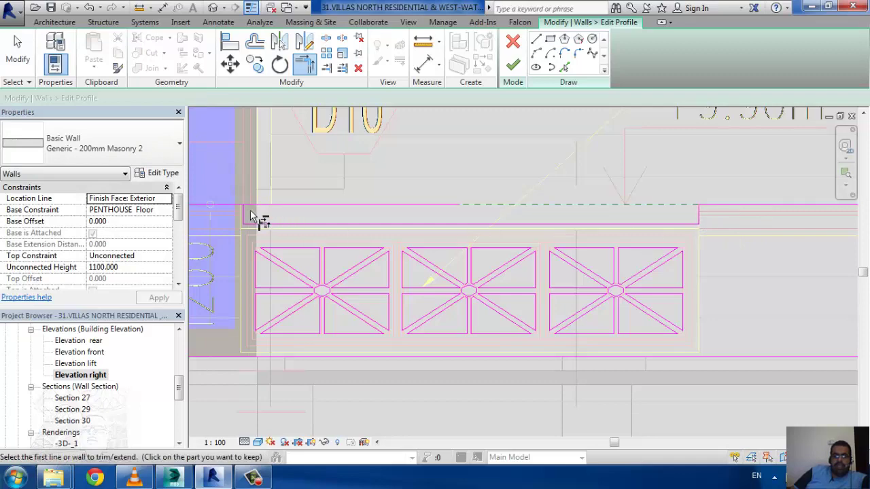
{"action": "scroll", "coordinate": [442, 191], "scroll_direction": "down", "scroll_amount": 2}
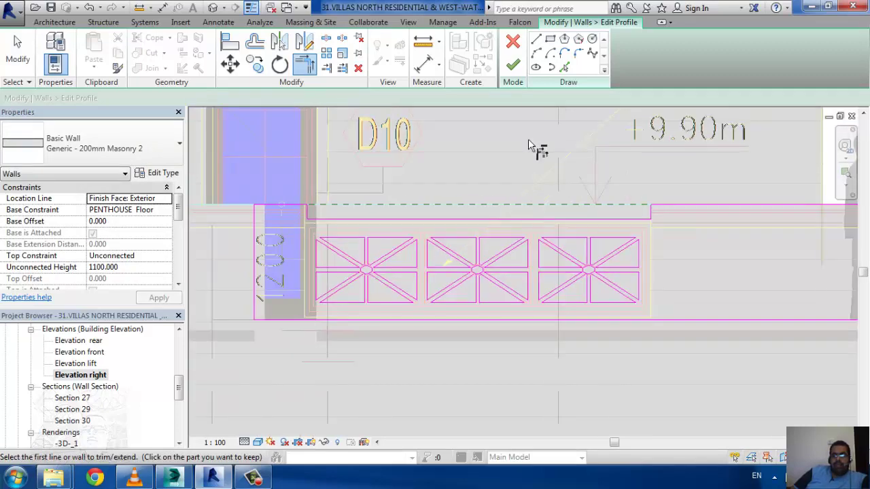
{"action": "left_click", "coordinate": [515, 75]}
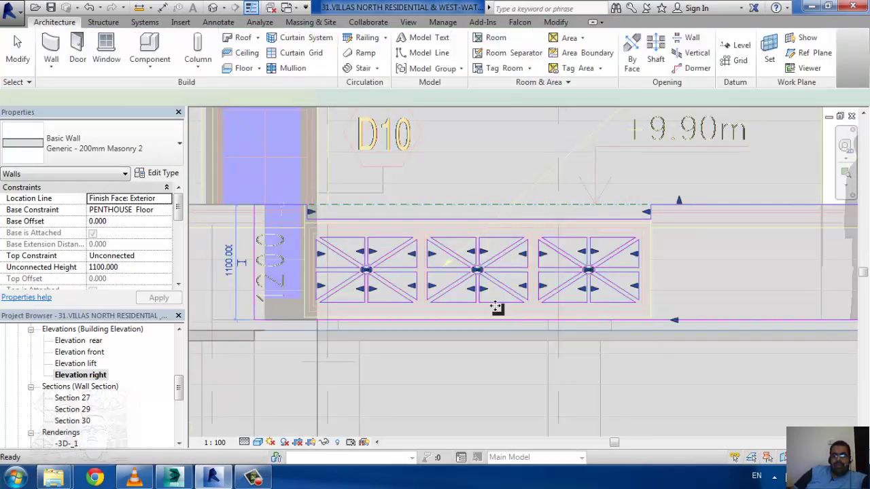
- Open the default 3D view, select the parapet and orbit to inspect its three lattice openings
{"action": "left_click", "coordinate": [507, 305]}
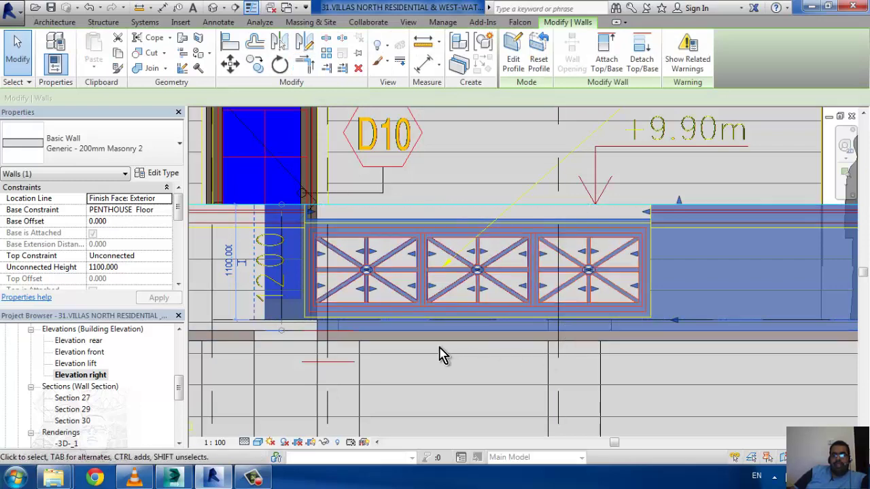
{"action": "left_click", "coordinate": [213, 8]}
{"action": "scroll", "coordinate": [349, 233], "scroll_direction": "up", "scroll_amount": 5}
{"action": "scroll", "coordinate": [493, 299], "scroll_direction": "up", "scroll_amount": 3}
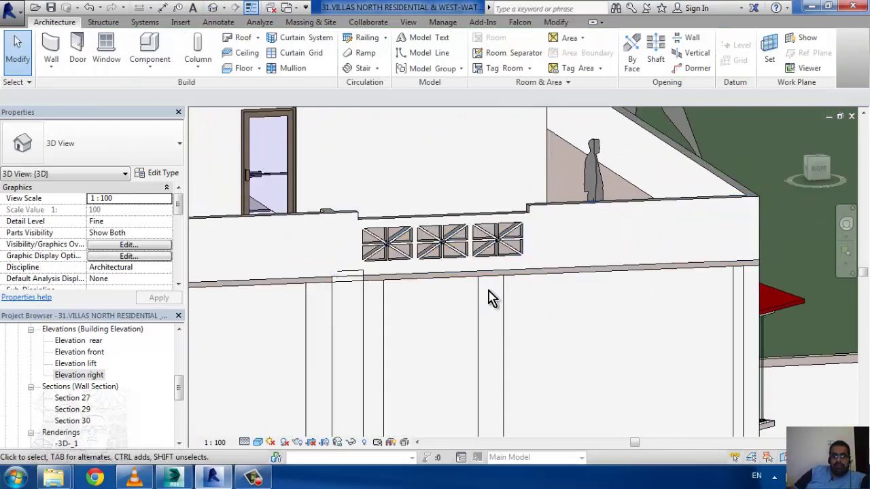
{"action": "scroll", "coordinate": [492, 299], "scroll_direction": "up", "scroll_amount": 2}
{"action": "scroll", "coordinate": [493, 299], "scroll_direction": "down", "scroll_amount": 4}
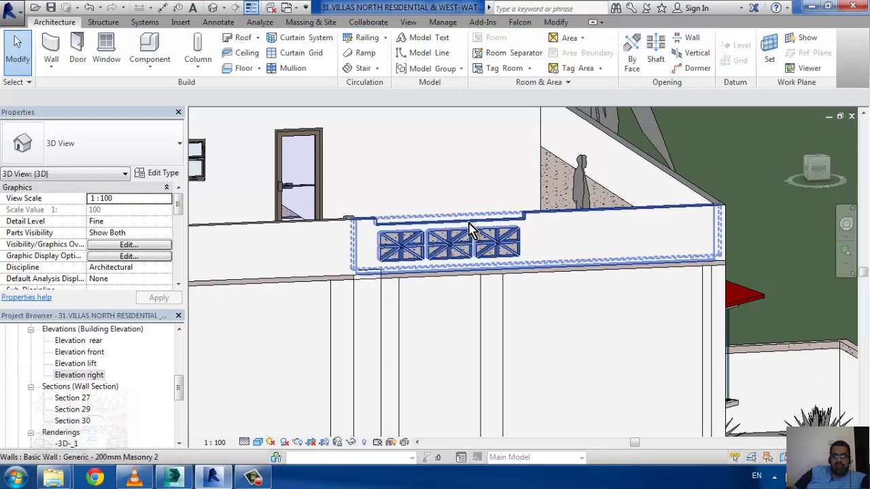
{"action": "scroll", "coordinate": [471, 233], "scroll_direction": "down", "scroll_amount": 2}
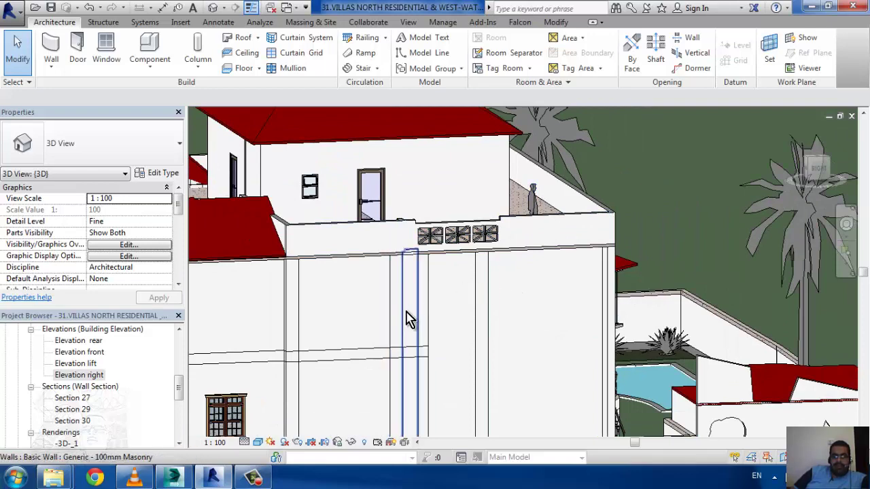
{"action": "scroll", "coordinate": [442, 257], "scroll_direction": "up", "scroll_amount": 2}
{"action": "left_click", "coordinate": [693, 225]}
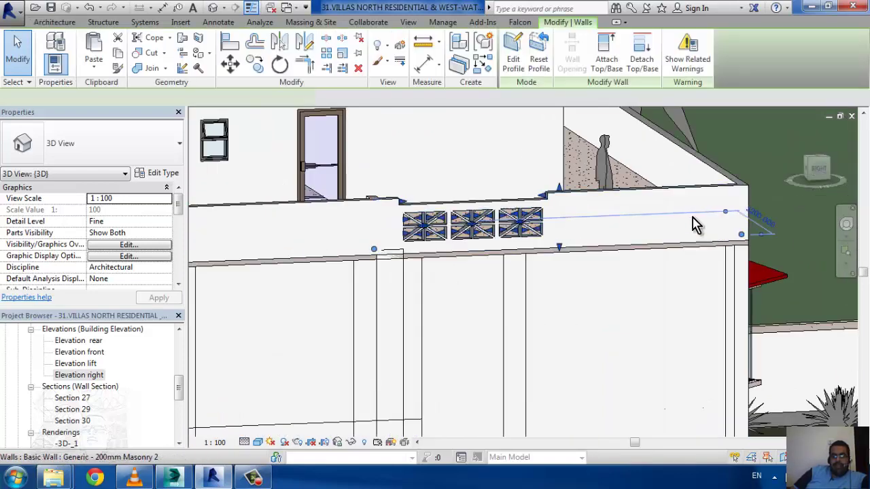
{"action": "mouse_move", "coordinate": [693, 225]}
{"action": "middle_mouse_down", "text": "shift"}
{"action": "mouse_move", "coordinate": [699, 237]}
{"action": "mouse_move", "coordinate": [550, 262]}
{"action": "middle_mouse_up", "text": "shift"}
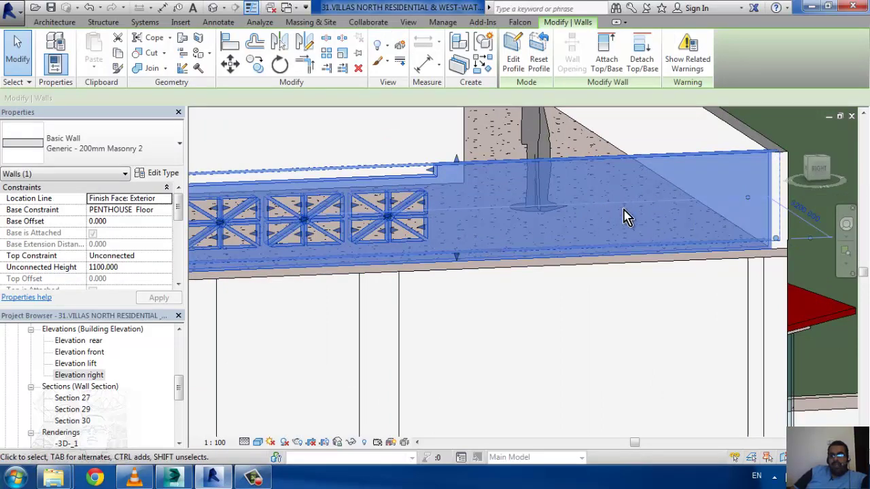
{"action": "scroll", "coordinate": [581, 319], "scroll_direction": "down", "scroll_amount": 1}
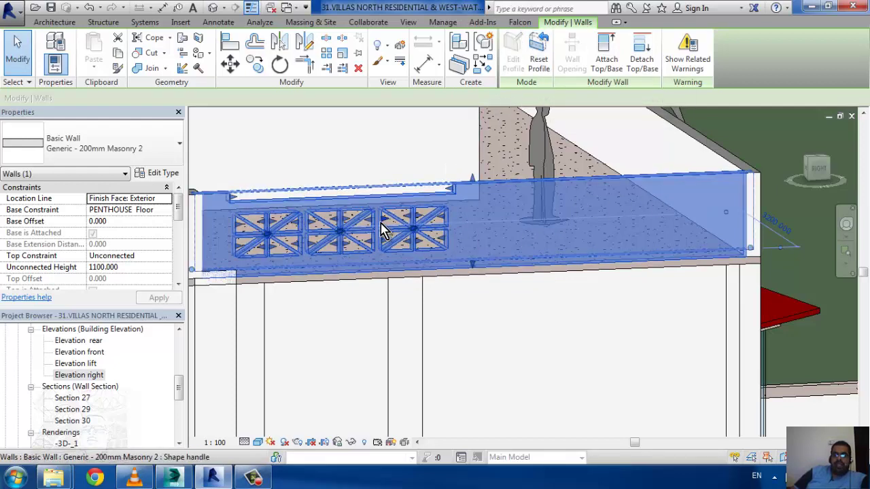
{"action": "scroll", "coordinate": [384, 231], "scroll_direction": "down", "scroll_amount": 3}
{"action": "scroll", "coordinate": [357, 200], "scroll_direction": "down", "scroll_amount": 2}
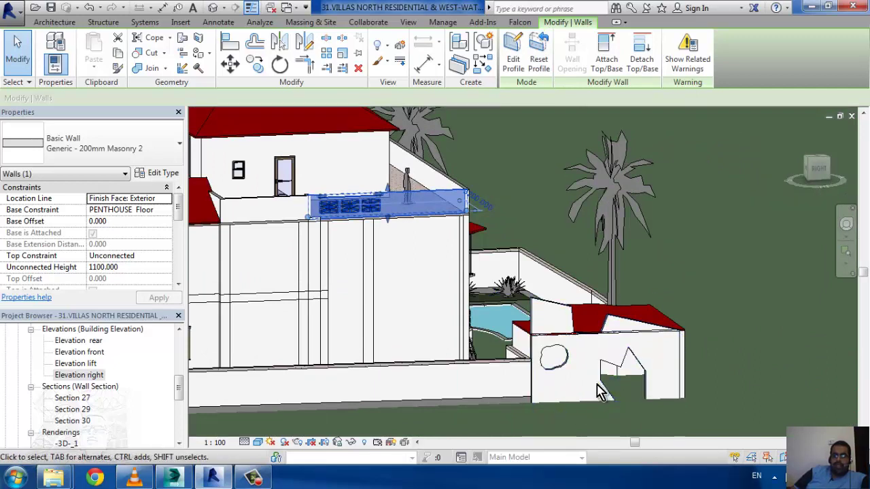
- Reset the lower 250mm masonry wall's profile and start editing its outline
{"action": "left_click", "coordinate": [603, 390]}
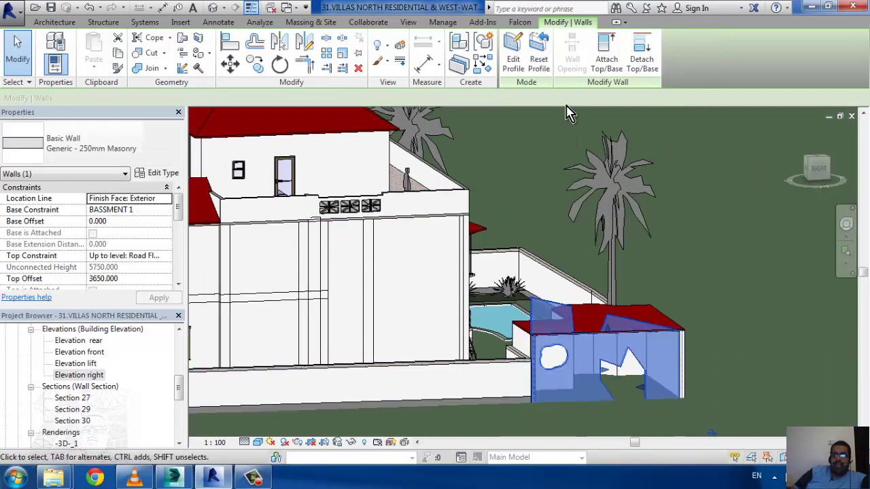
{"action": "left_click", "coordinate": [536, 60]}
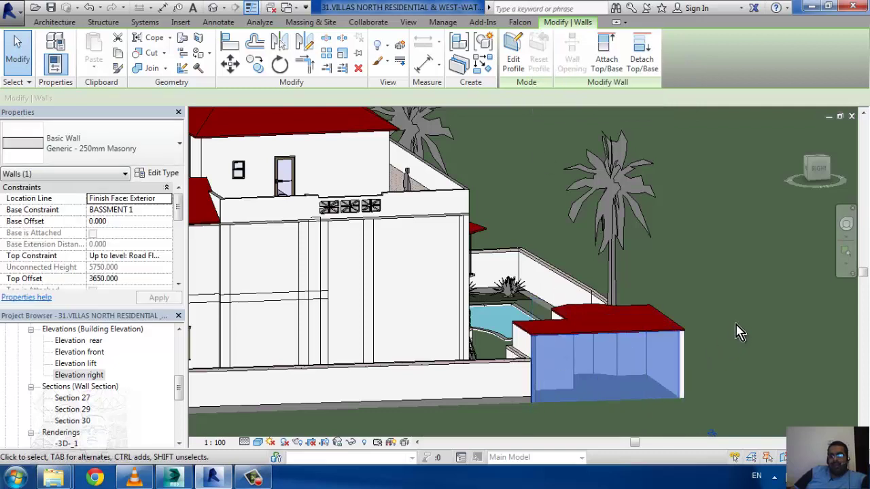
{"action": "left_click", "coordinate": [513, 54]}
{"action": "scroll", "coordinate": [668, 412], "scroll_direction": "up", "scroll_amount": 3}
{"action": "scroll", "coordinate": [669, 412], "scroll_direction": "up", "scroll_amount": 2}
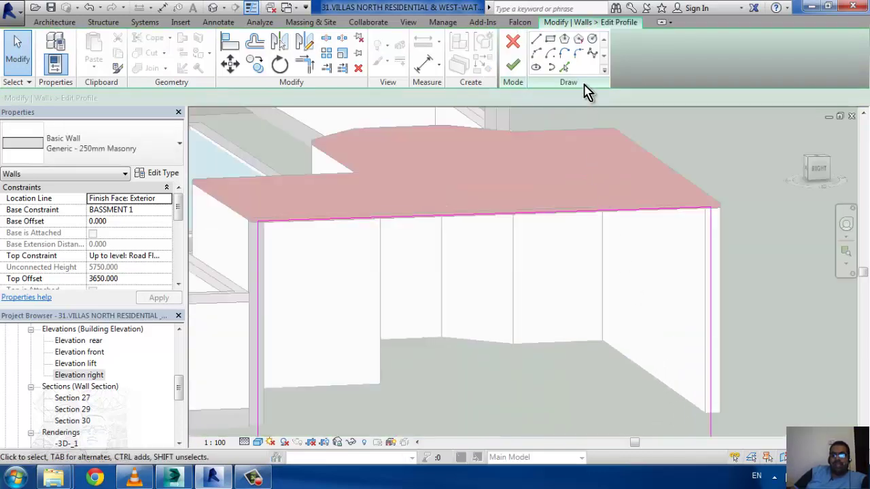
- Sketch the L-shaped opening outline with straight lines, including a 700 horizontal edge
{"action": "left_click", "coordinate": [537, 41]}
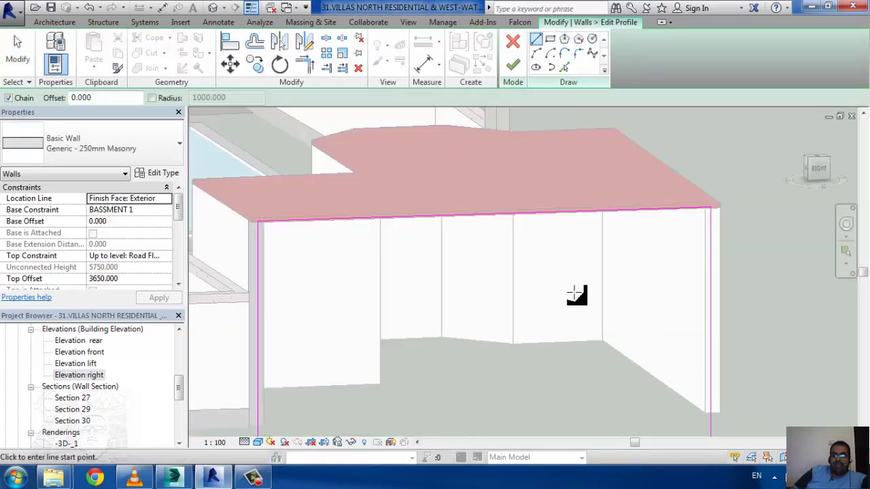
{"action": "left_click", "coordinate": [604, 276]}
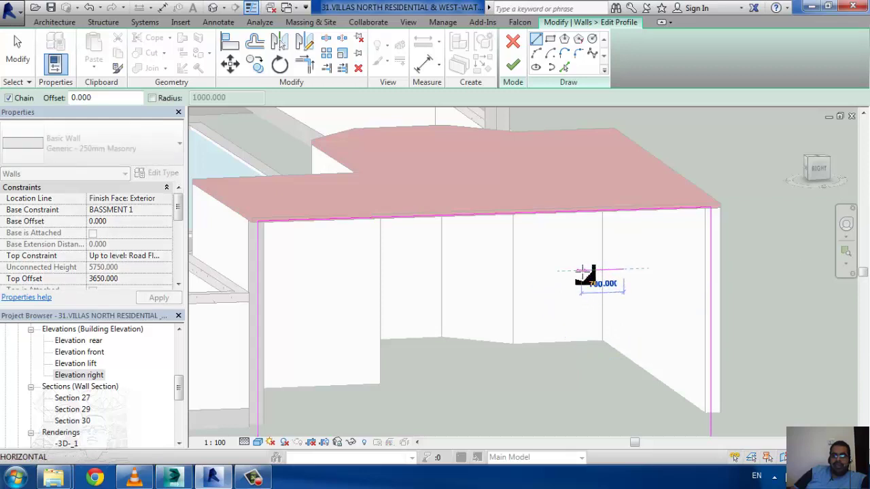
{"action": "left_click", "coordinate": [582, 272]}
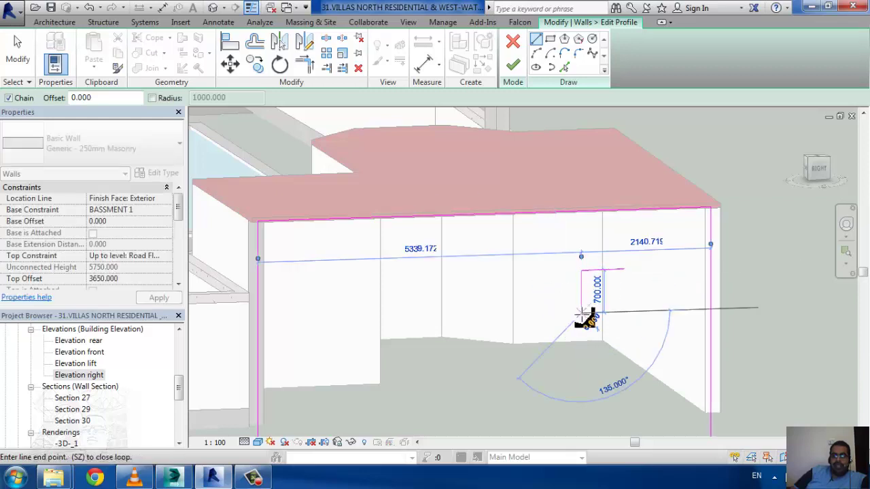
{"action": "left_click", "coordinate": [624, 309]}
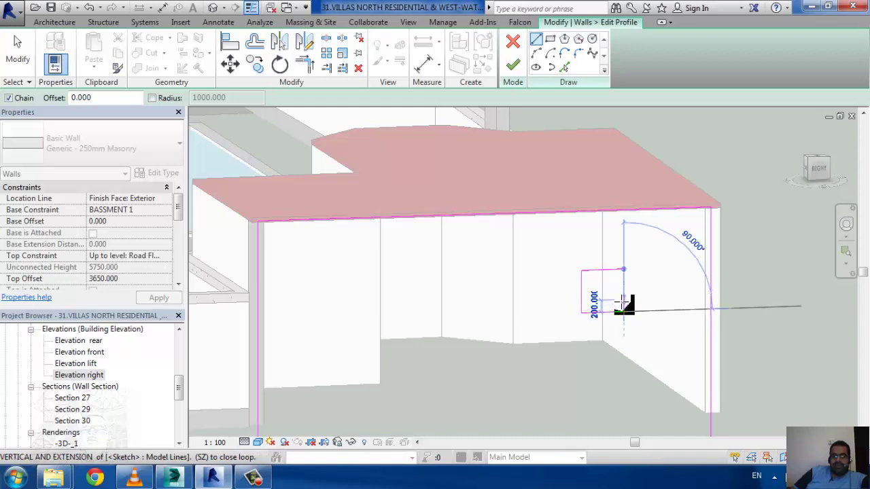
{"action": "left_click", "coordinate": [624, 310]}
{"action": "key", "text": "Escape"}
{"action": "left_click", "coordinate": [605, 295]}
{"action": "key", "text": "Escape"}
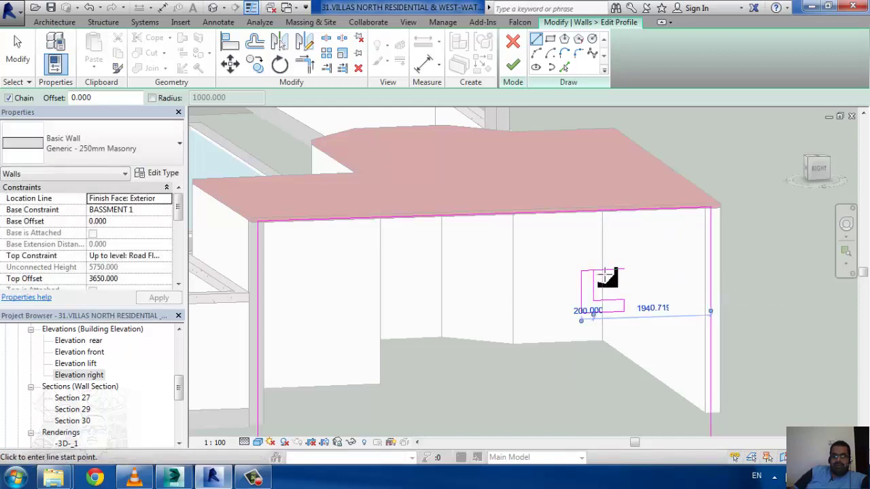
{"action": "scroll", "coordinate": [605, 276], "scroll_direction": "up", "scroll_amount": 3}
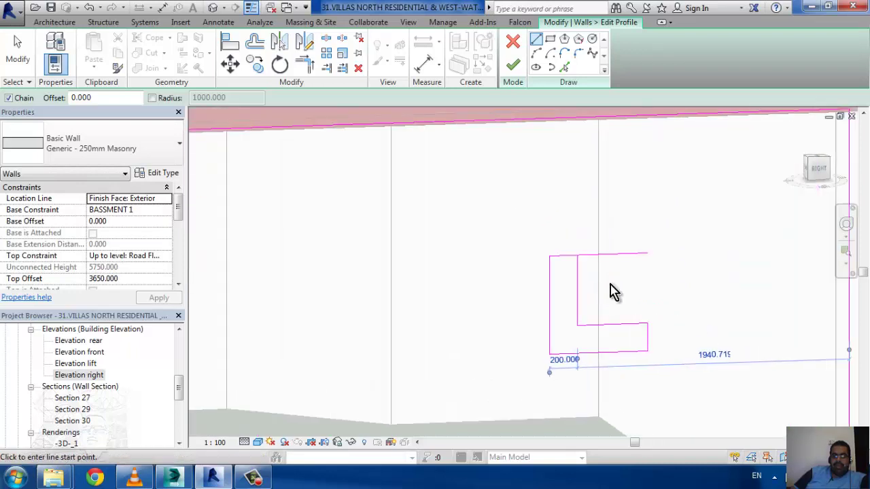
- Trim the outline corners with TR to close the L shape and finish the profile
{"action": "key", "text": "t"}
{"action": "key", "text": "r"}
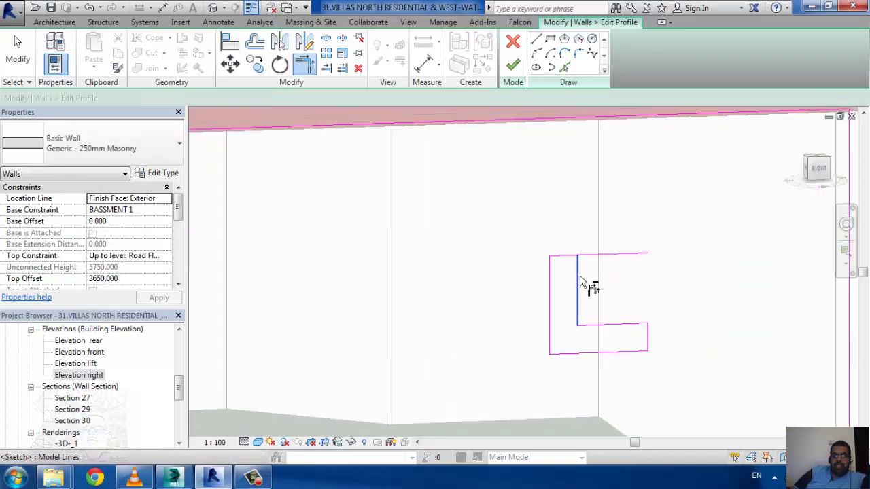
{"action": "left_click", "coordinate": [579, 279]}
{"action": "left_click", "coordinate": [569, 257]}
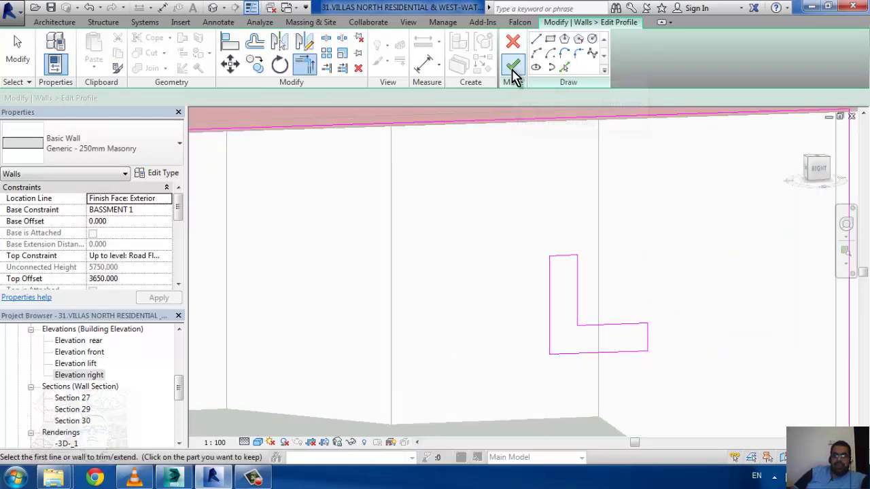
{"action": "scroll", "coordinate": [591, 200], "scroll_direction": "down", "scroll_amount": 3}
{"action": "scroll", "coordinate": [612, 272], "scroll_direction": "down", "scroll_amount": 2}
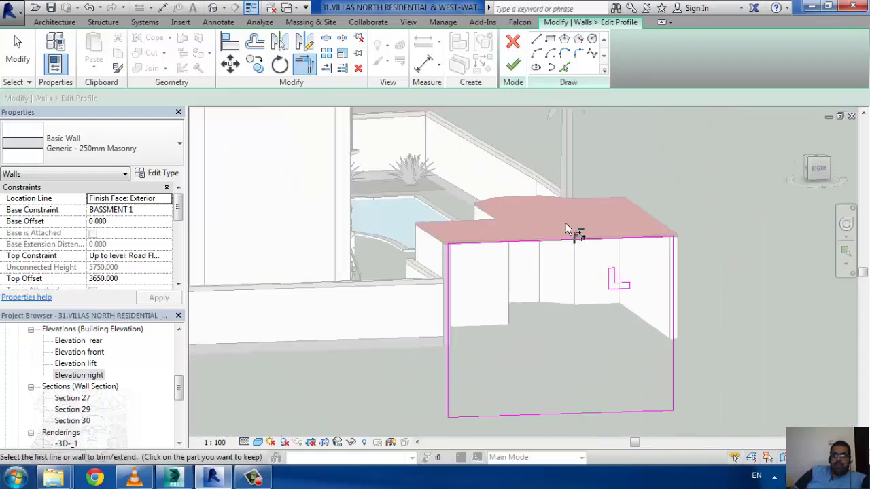
{"action": "left_click", "coordinate": [515, 64]}
{"action": "scroll", "coordinate": [598, 299], "scroll_direction": "up", "scroll_amount": 2}
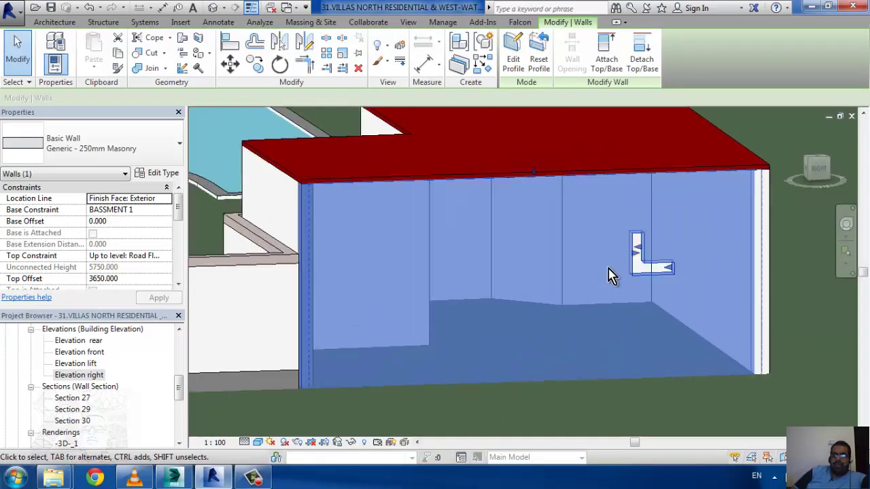
{"action": "key", "text": "Escape"}
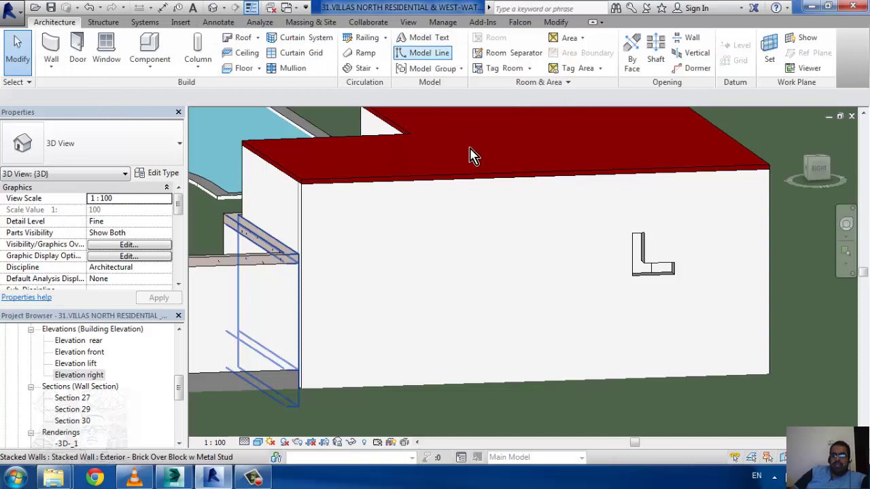
{"action": "scroll", "coordinate": [476, 331], "scroll_direction": "down", "scroll_amount": 2}
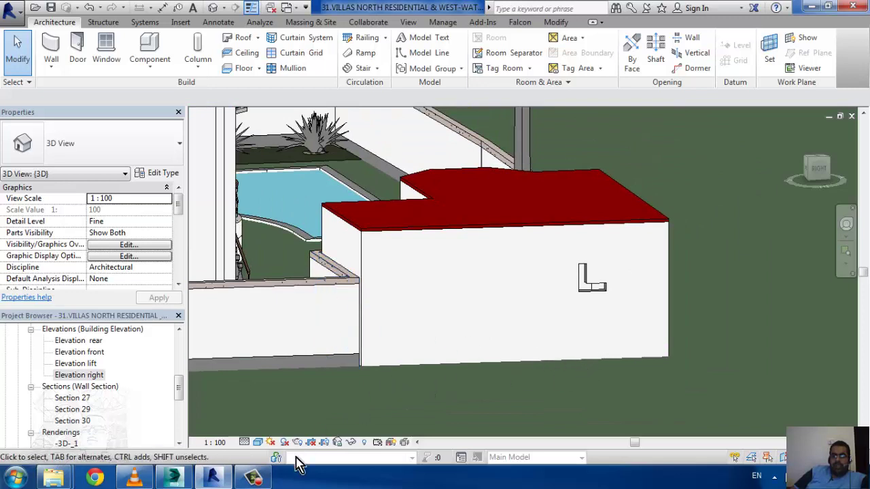
{"action": "left_click", "coordinate": [253, 478]}
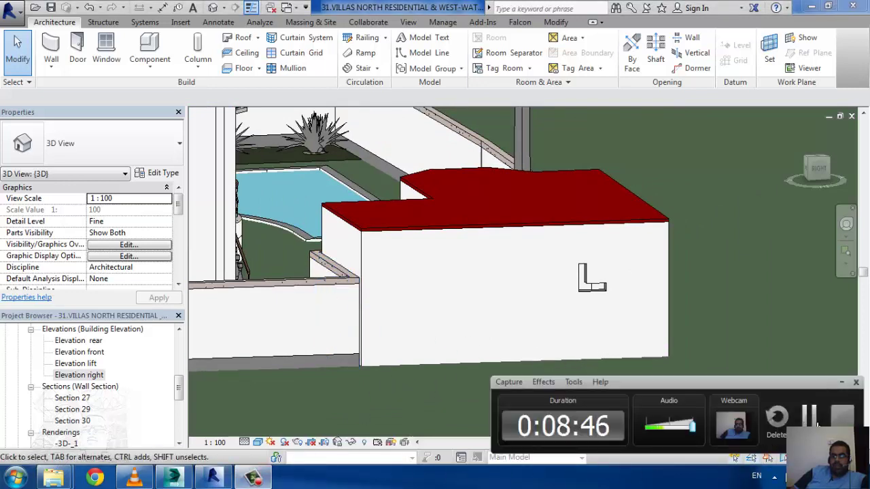